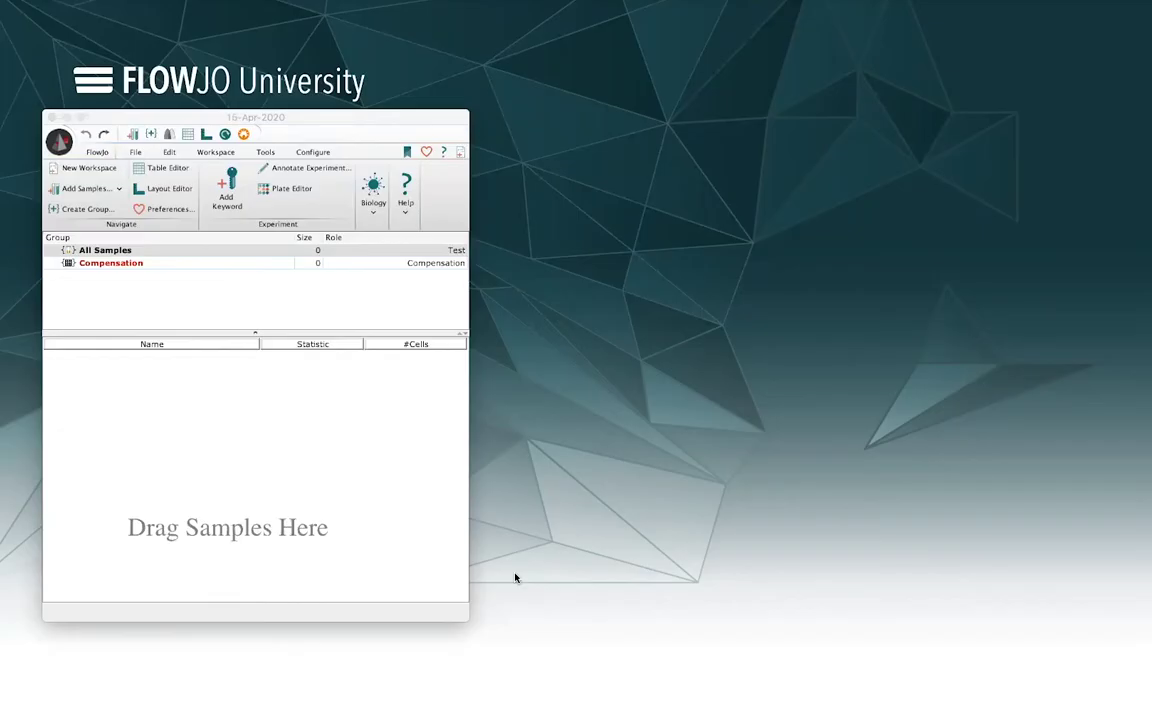
- Launch Finder via Spotlight and drag all 19 demo FCS files into the FlowJo workspace
left_click_drag(316, 116, 297, 110)
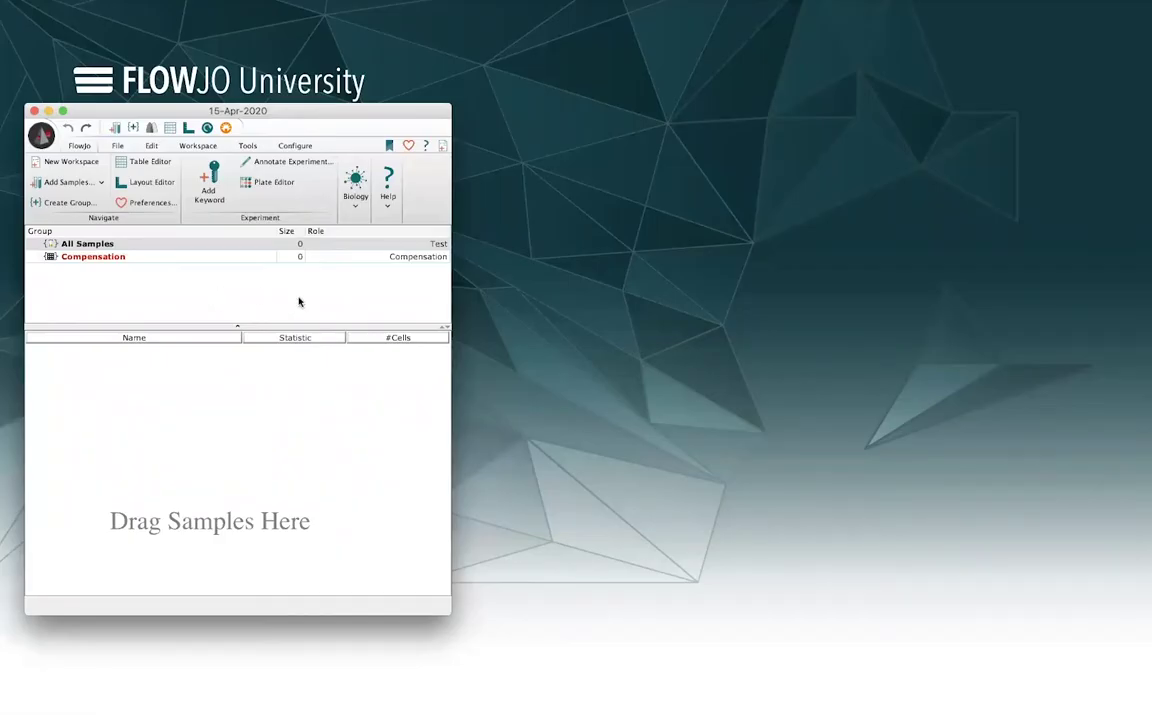
key("super+space")
type("finder")
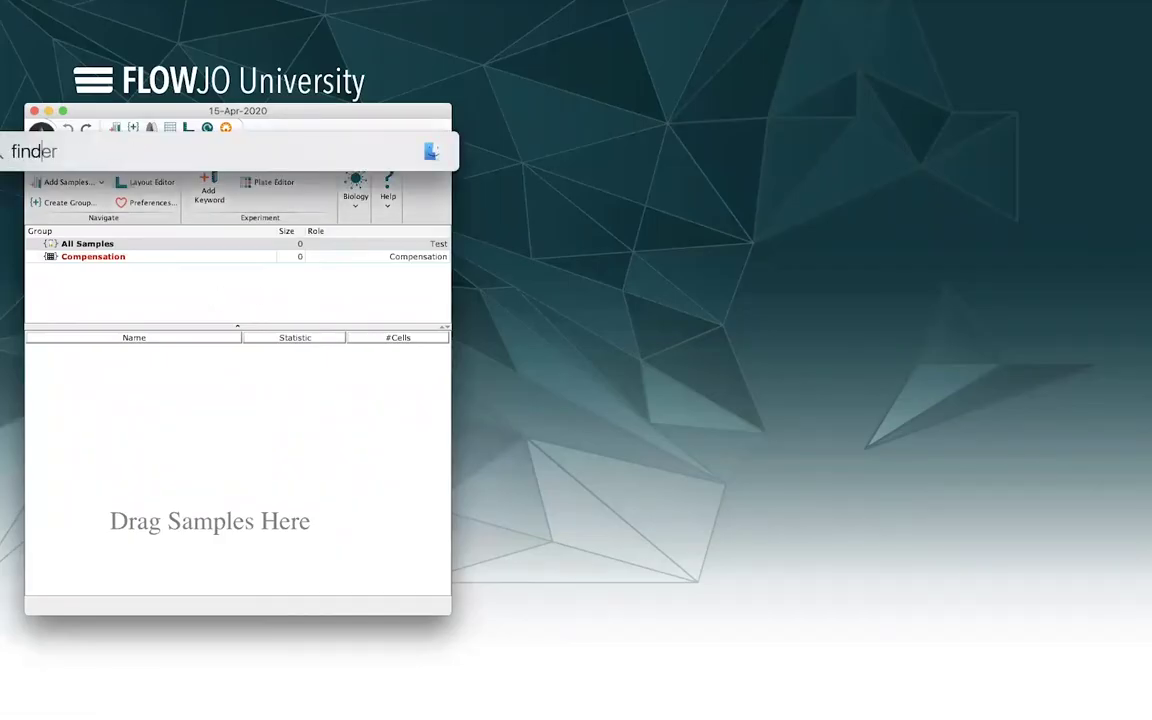
key("Return")
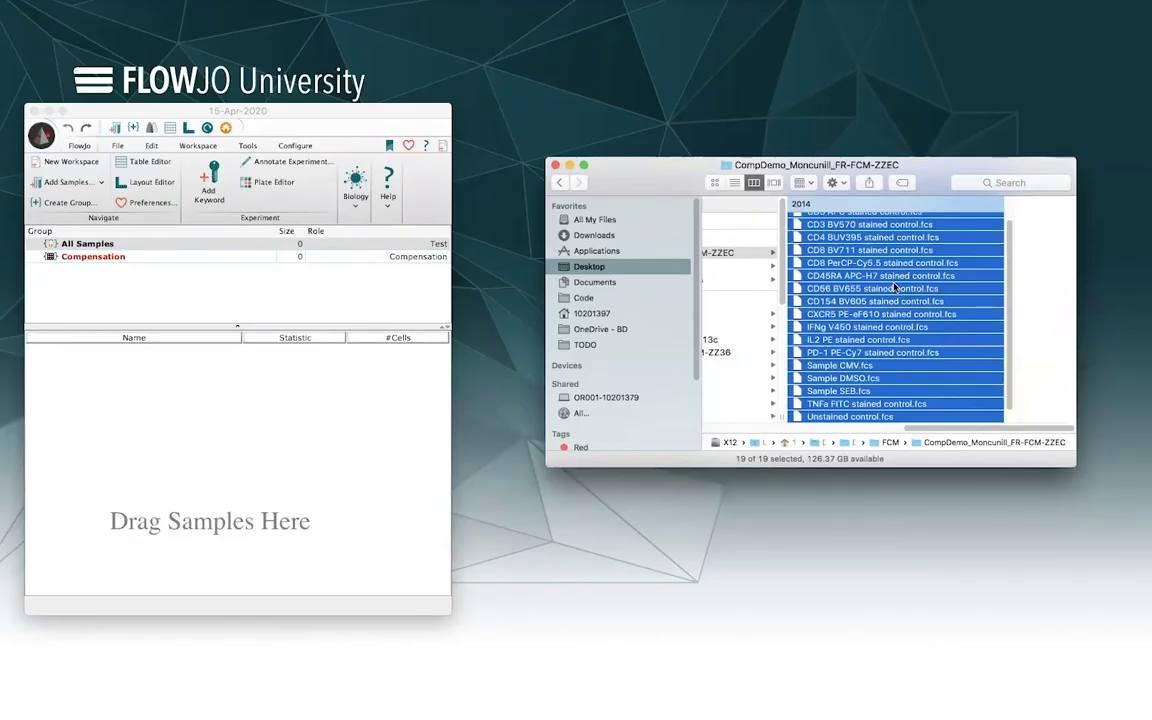
left_click_drag(888, 280, 301, 470)
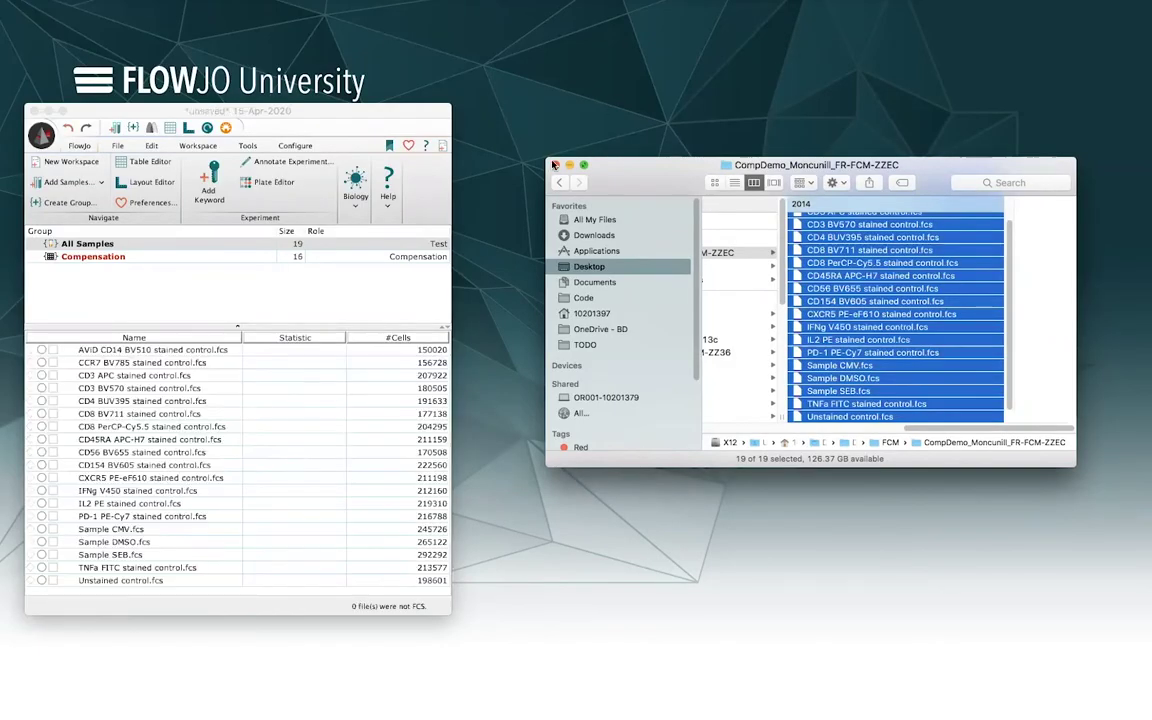
left_click(569, 165)
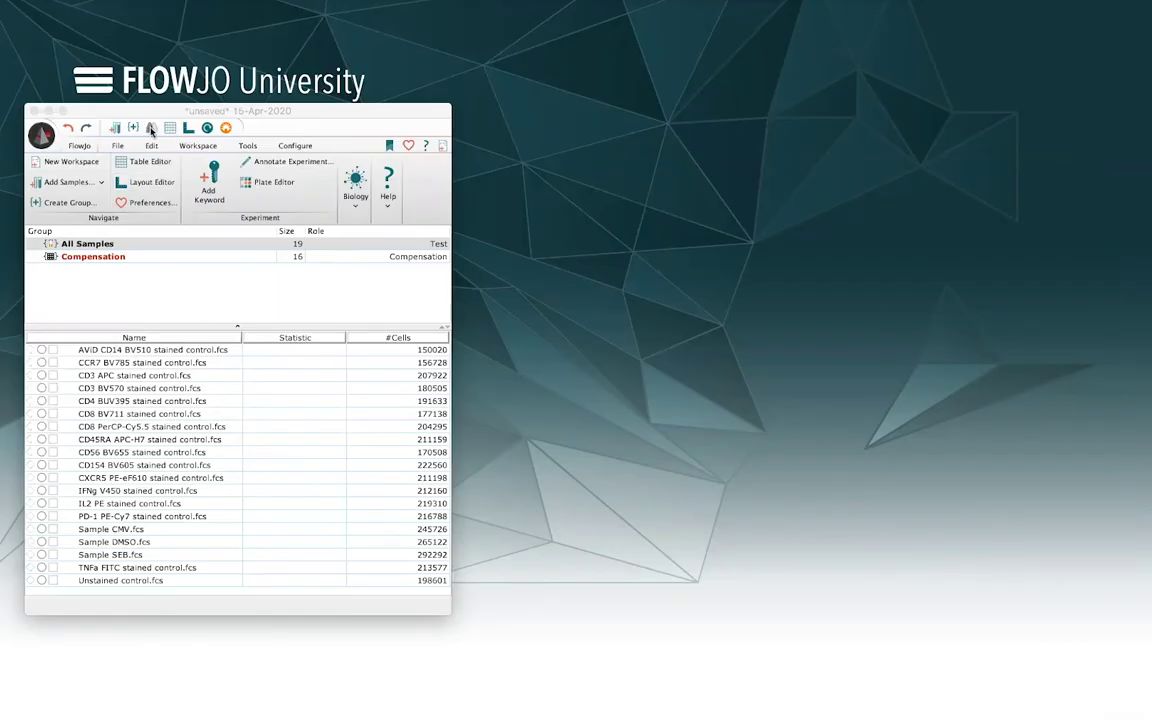
- Show the Tools ribbon and filter the sample list to the 16 Compensation group controls
left_click(289, 146)
left_click(249, 146)
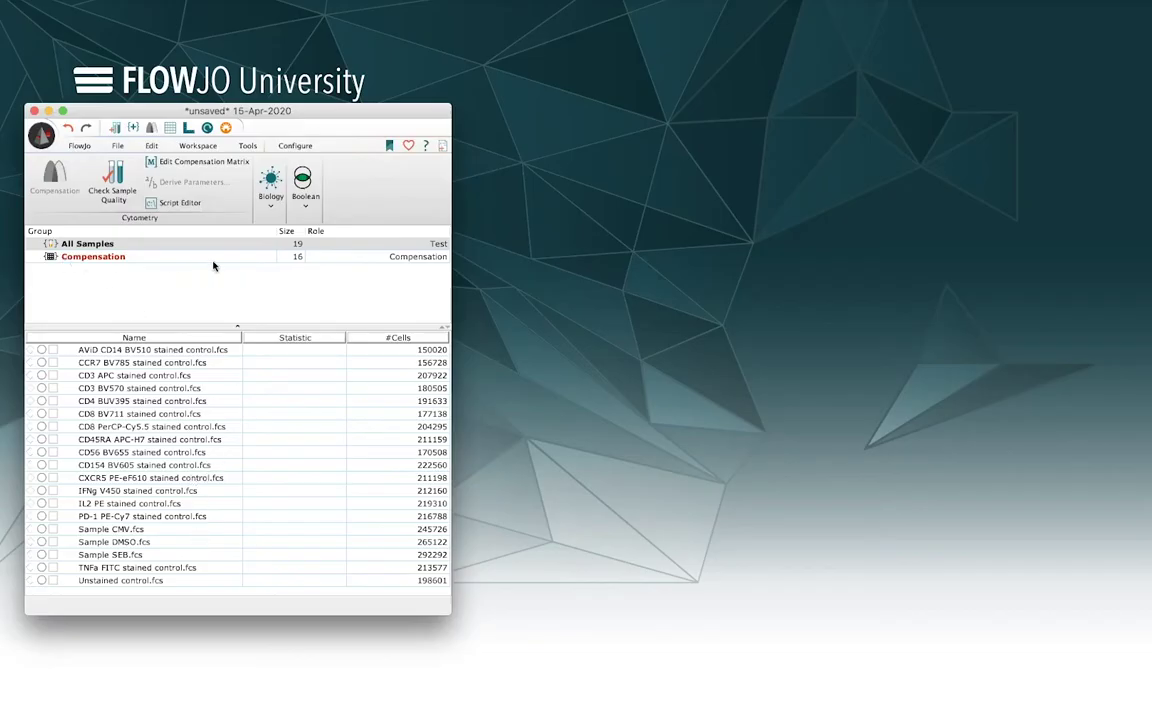
left_click(99, 263)
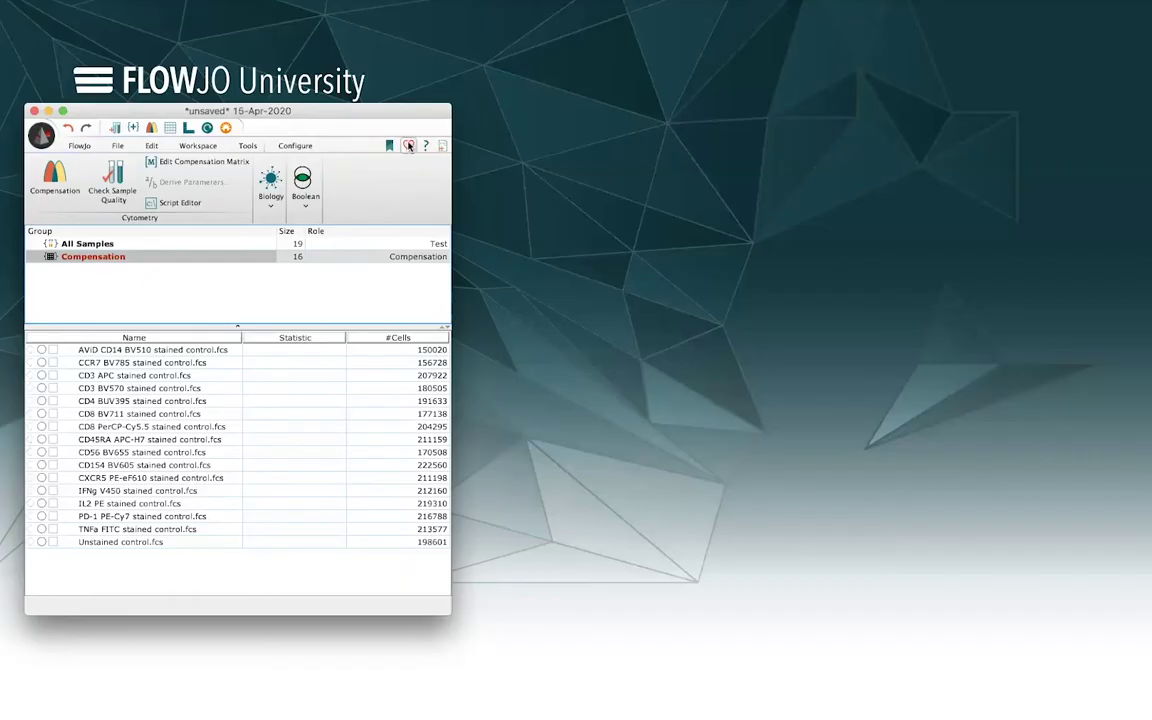
key("super+comma")
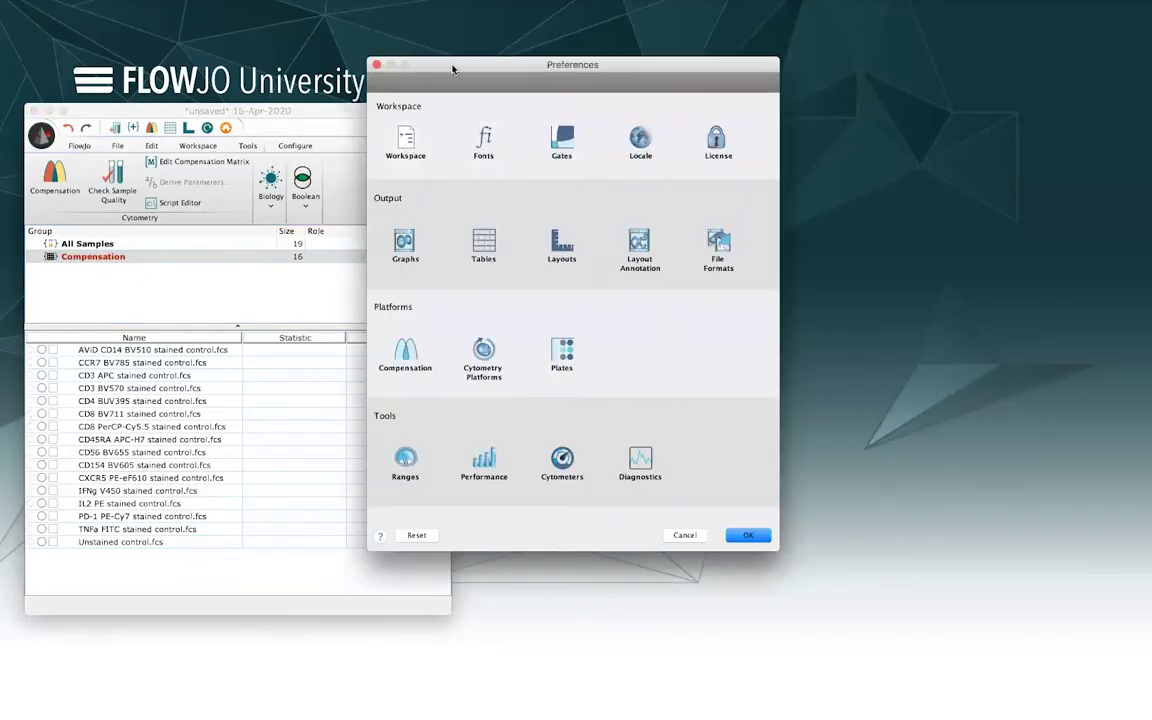
left_click_drag(452, 69, 537, 103)
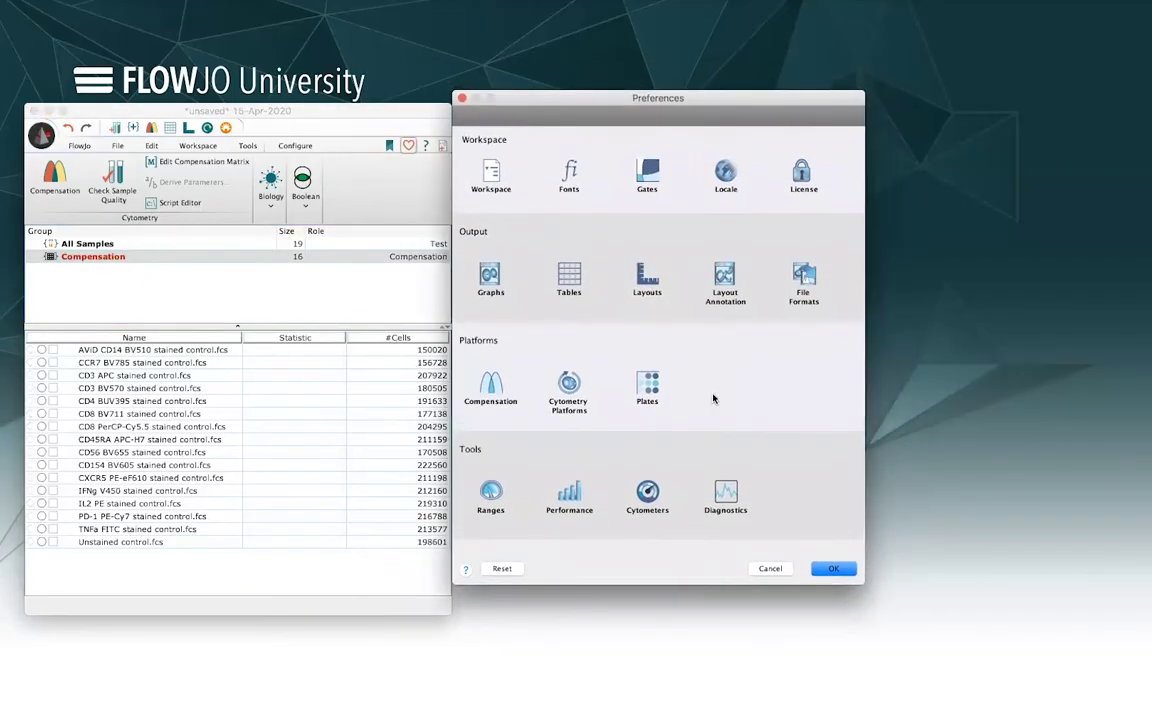
left_click(500, 388)
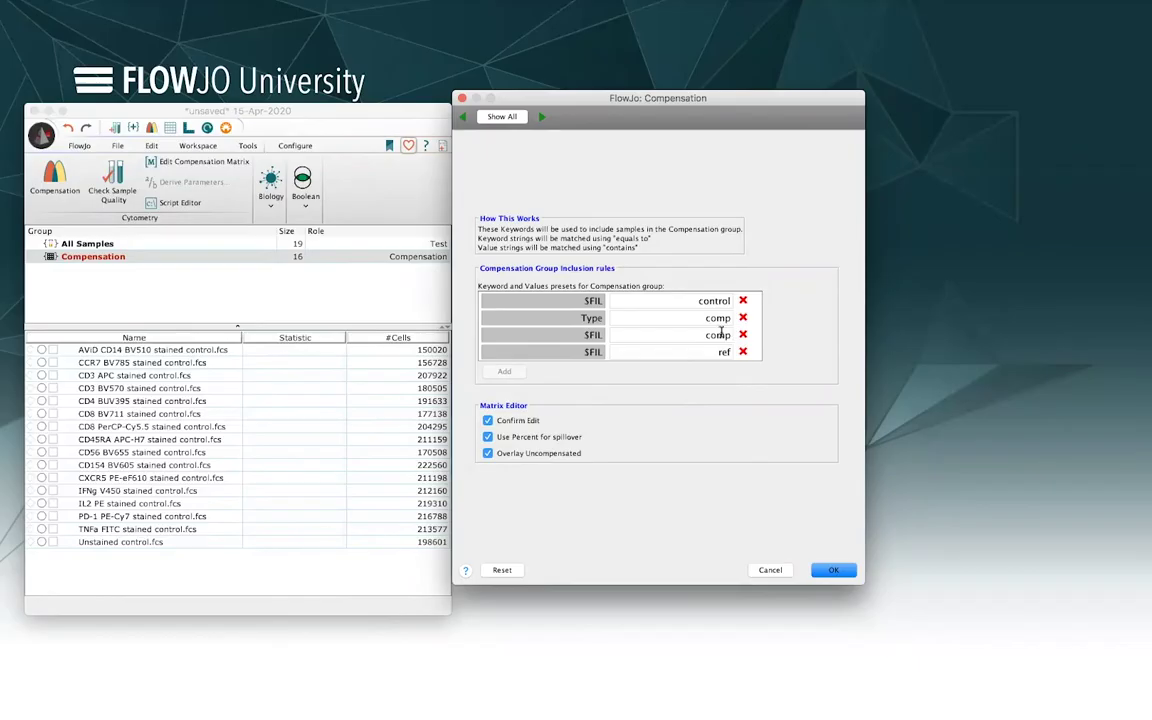
left_click(838, 571)
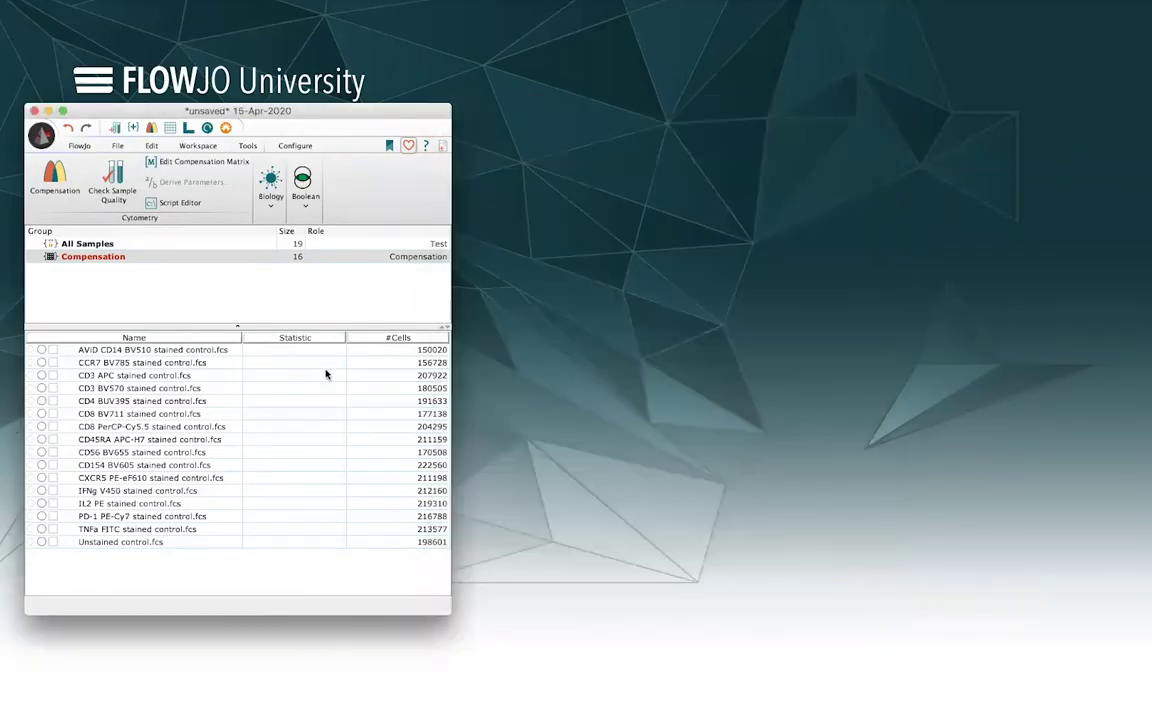
- Calculate compensation using the parameter range B515-A through V655-A
left_click(151, 129)
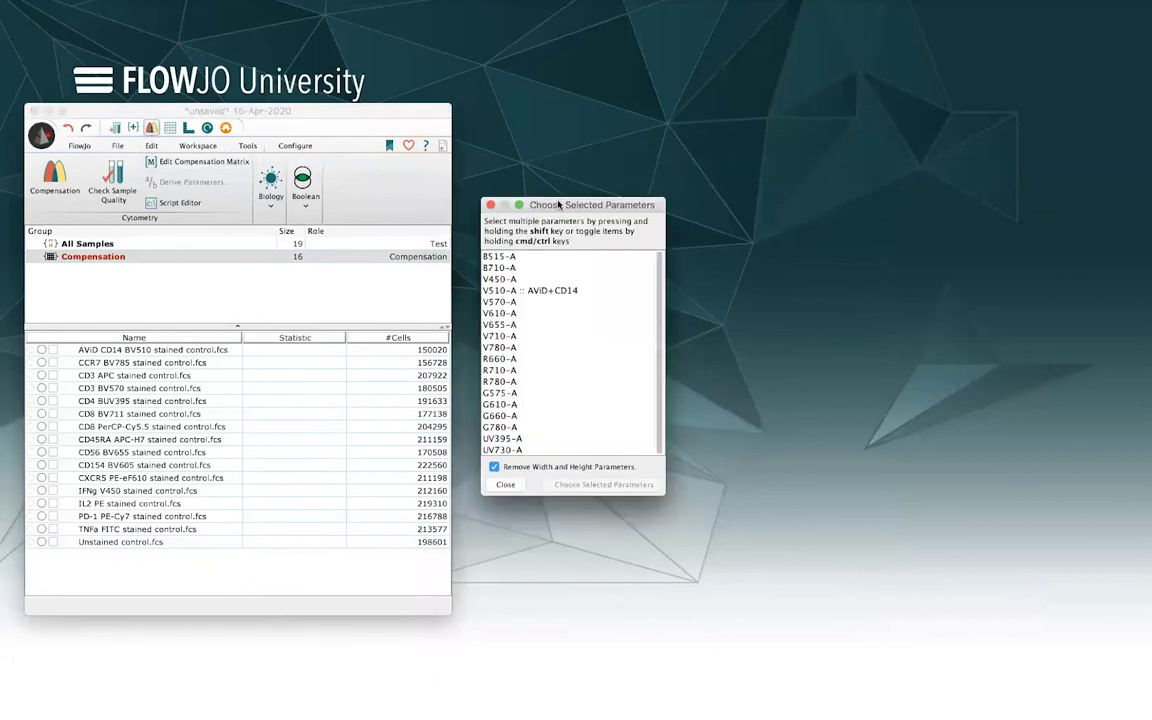
left_click_drag(555, 209, 527, 119)
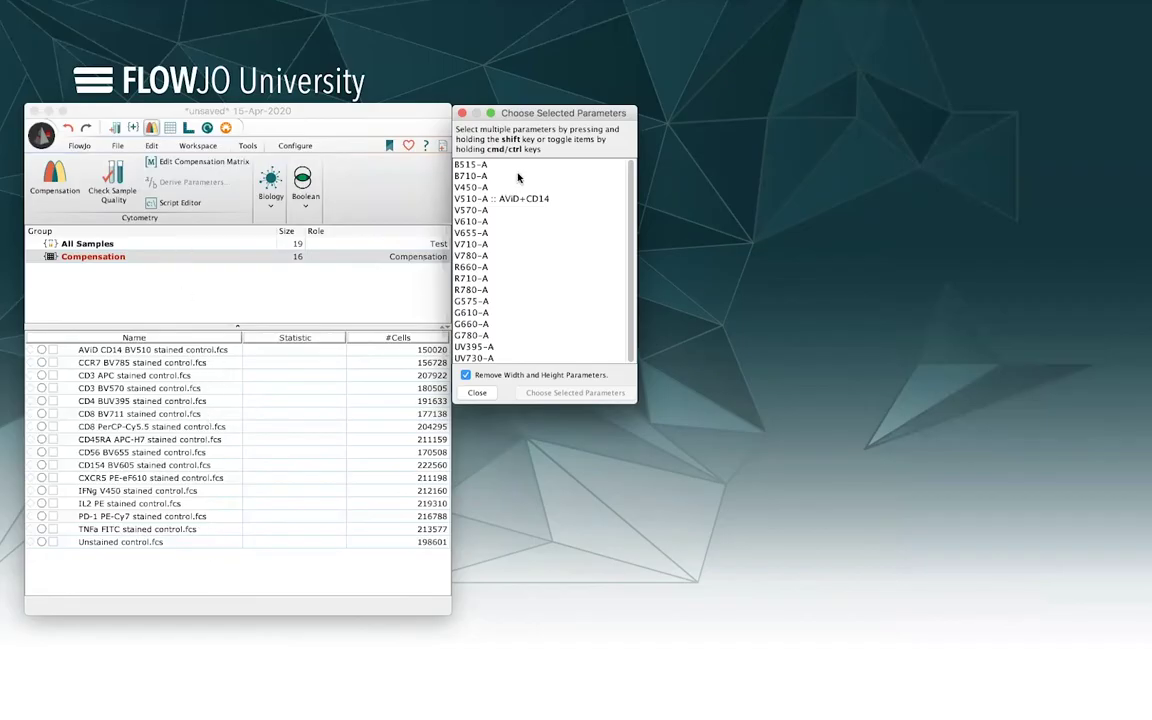
left_click(471, 164)
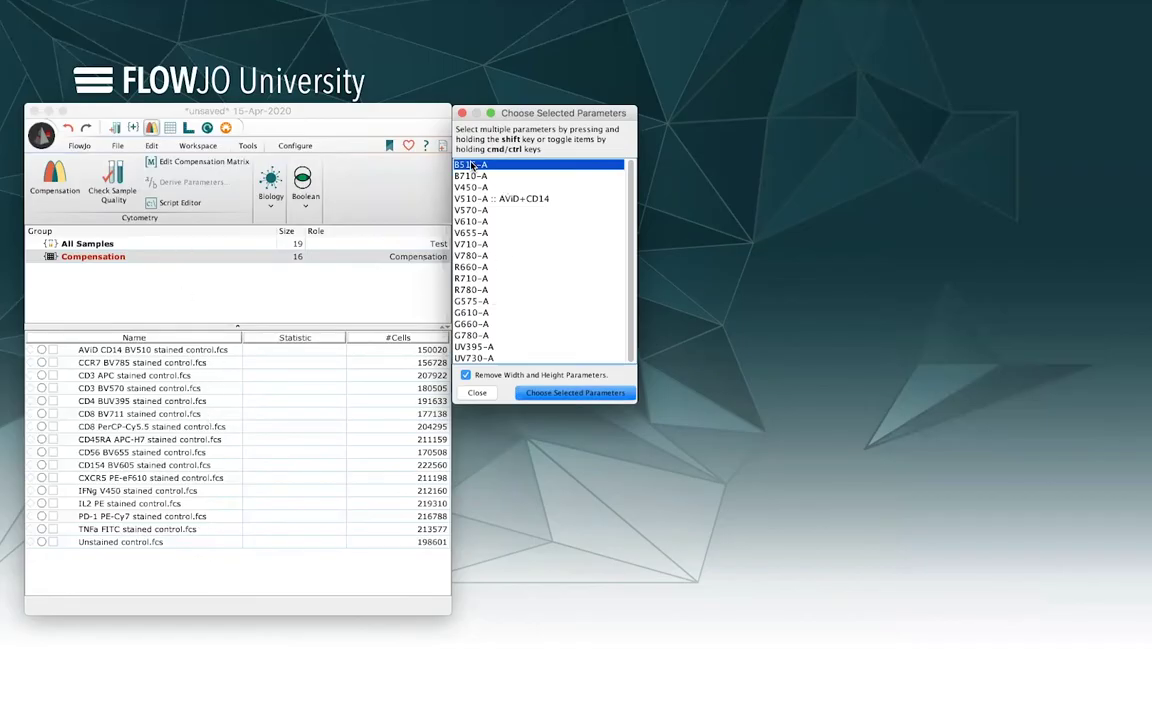
left_click(484, 233, "shift")
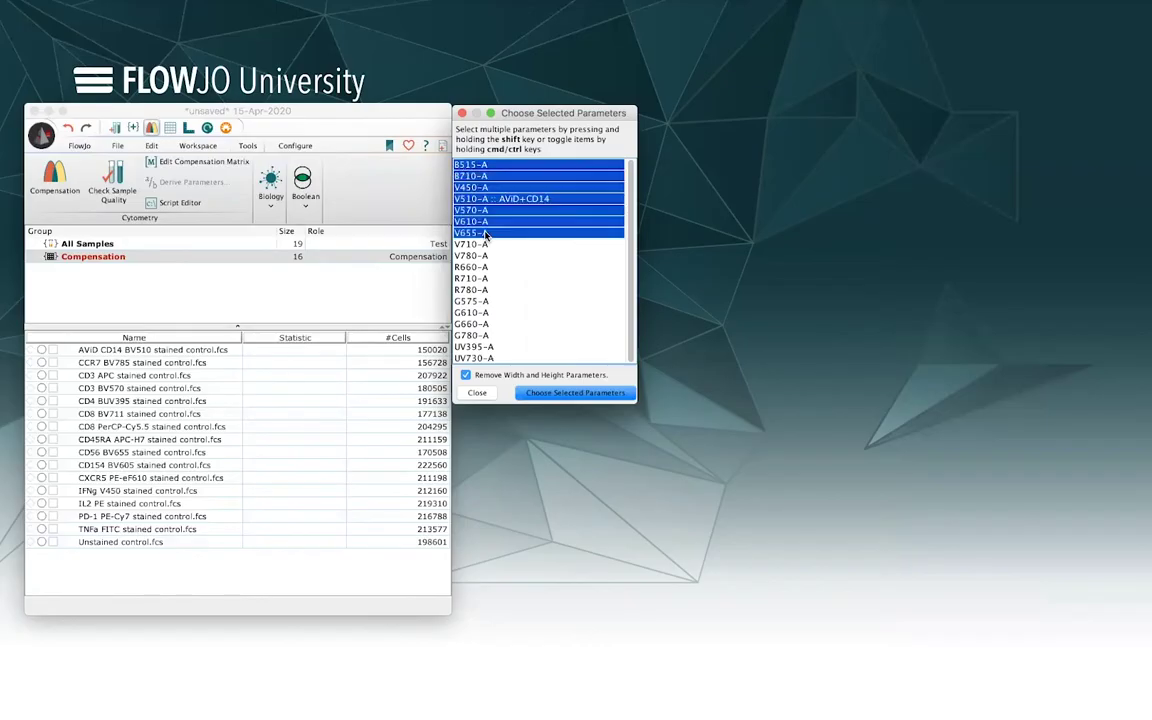
left_click(535, 394)
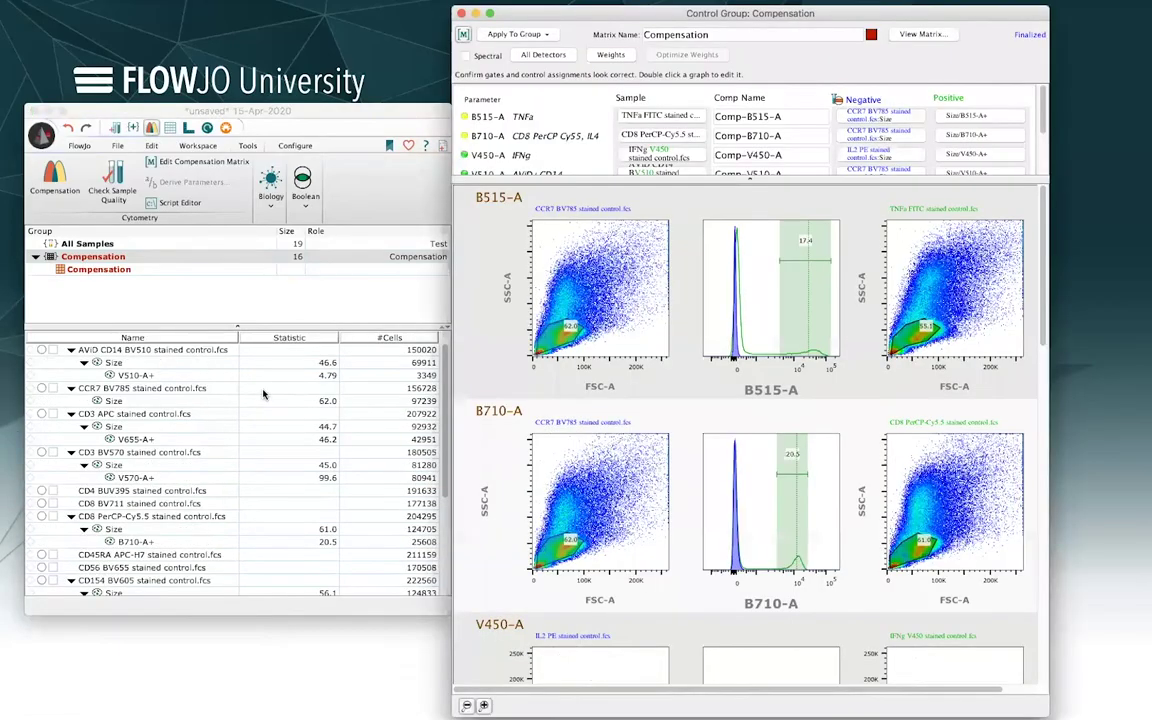
- Expand the Control Group: Compensation table so all seven parameter rows and their controls show
left_click(263, 394)
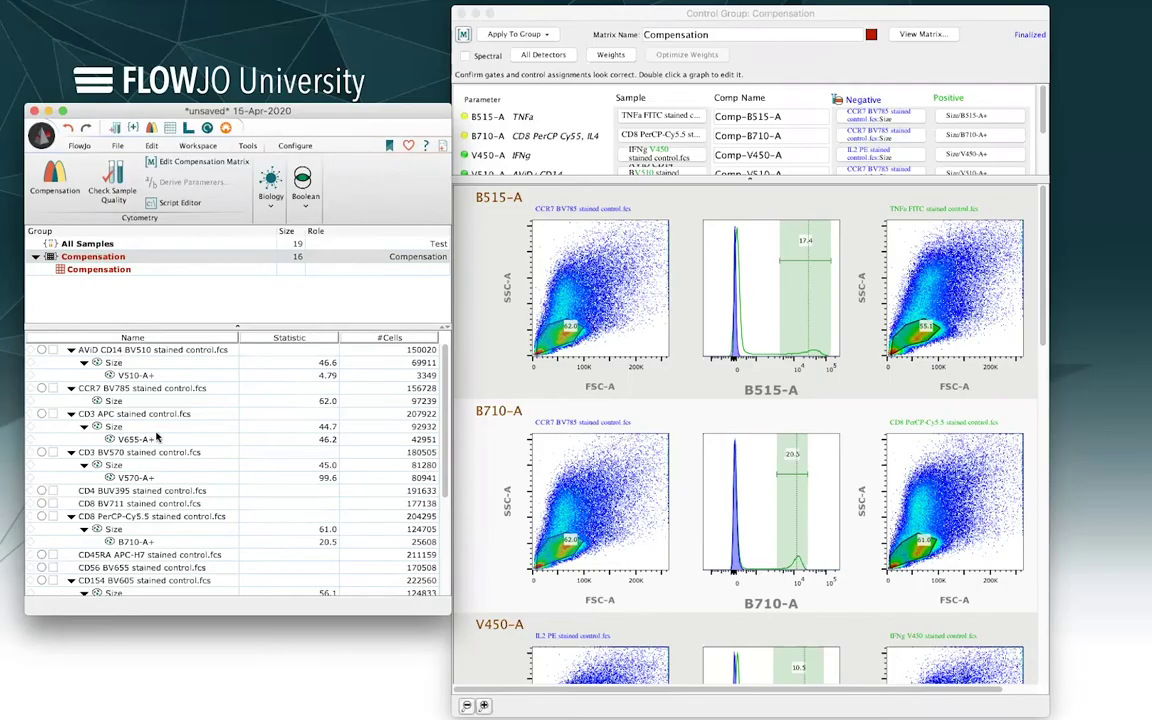
scroll(144, 394, "down", 5)
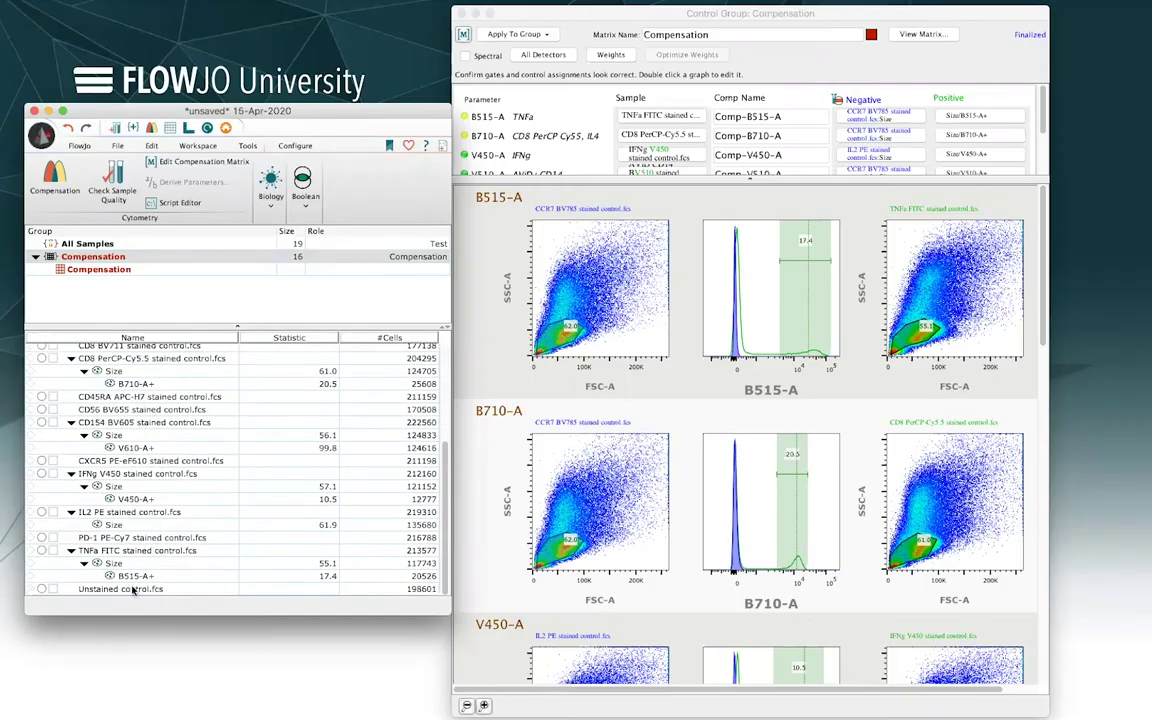
scroll(141, 480, "up", 5)
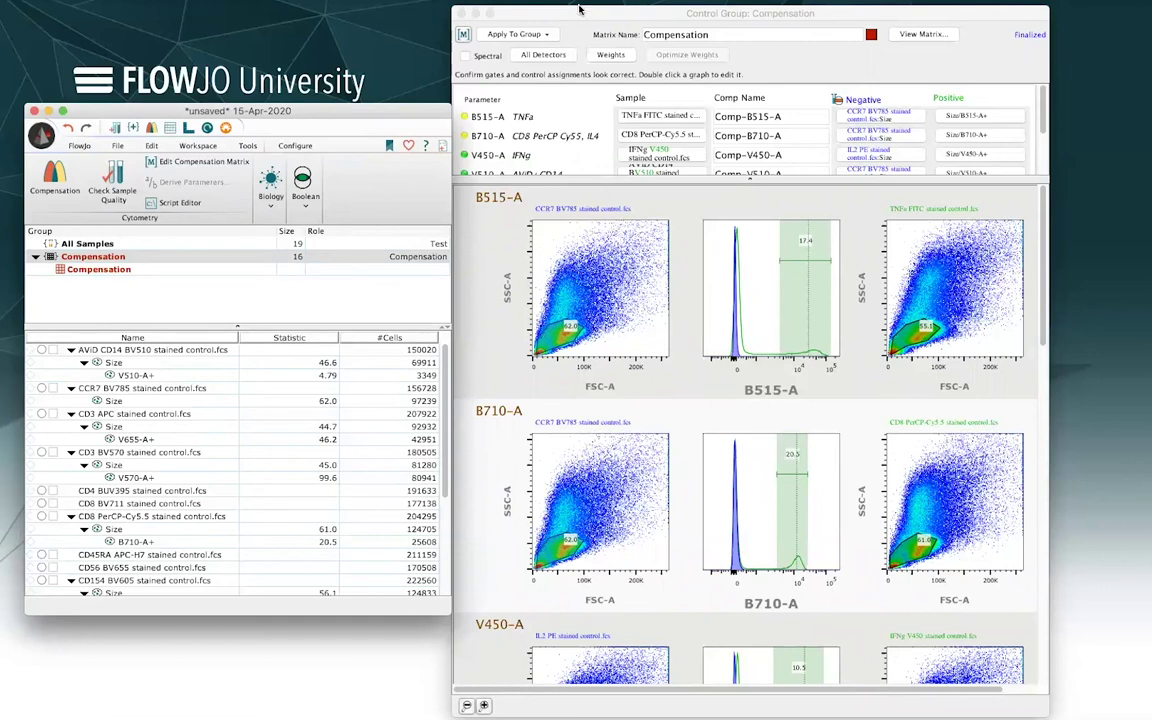
left_click_drag(510, 10, 481, 0)
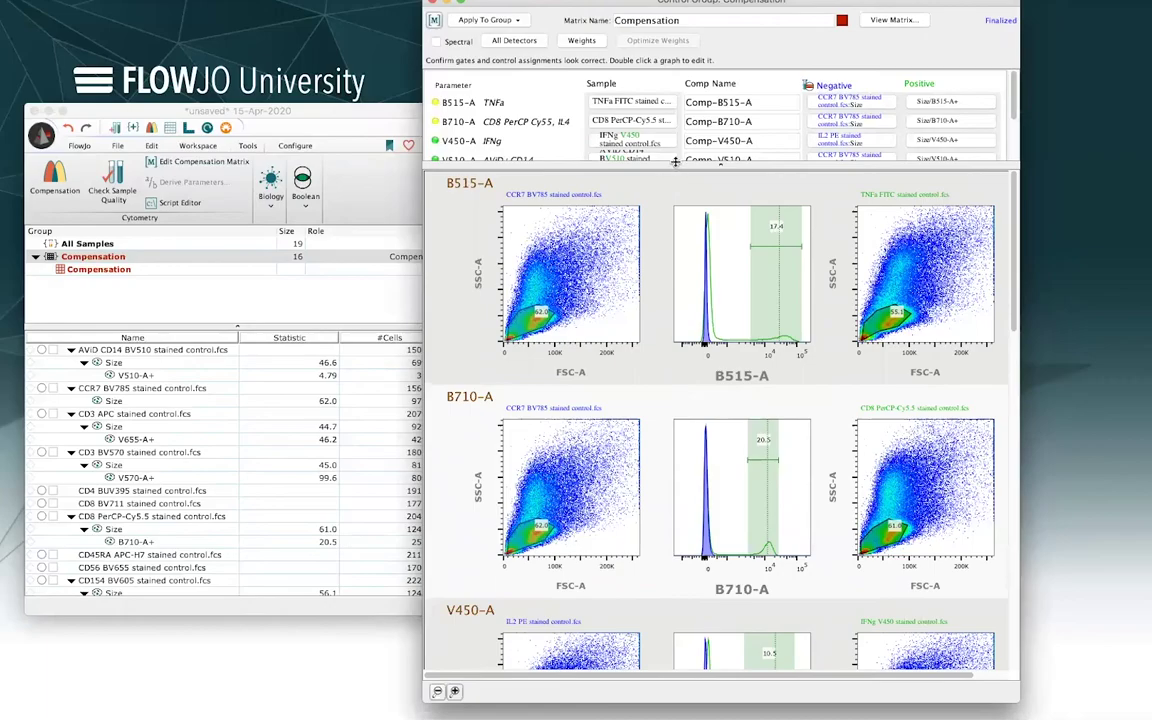
left_click_drag(605, 158, 693, 302)
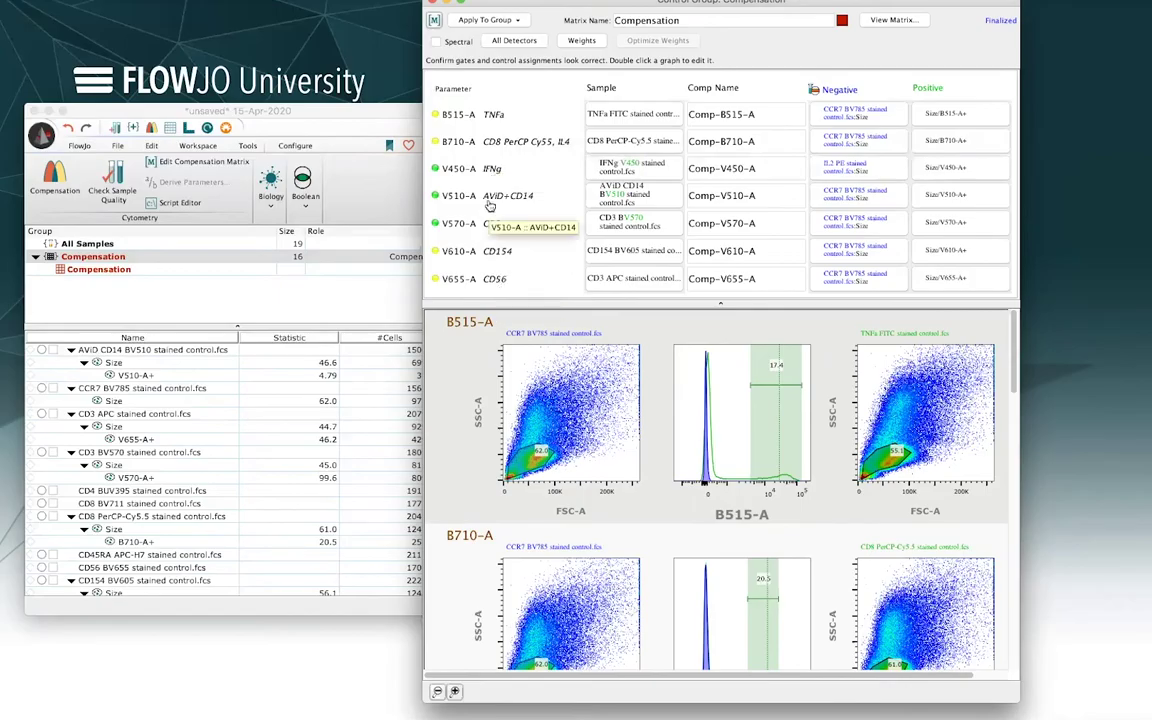
- Reselect the compensation parameters, leaving V510-A out, and confirm the six remaining detectors
left_click(460, 91)
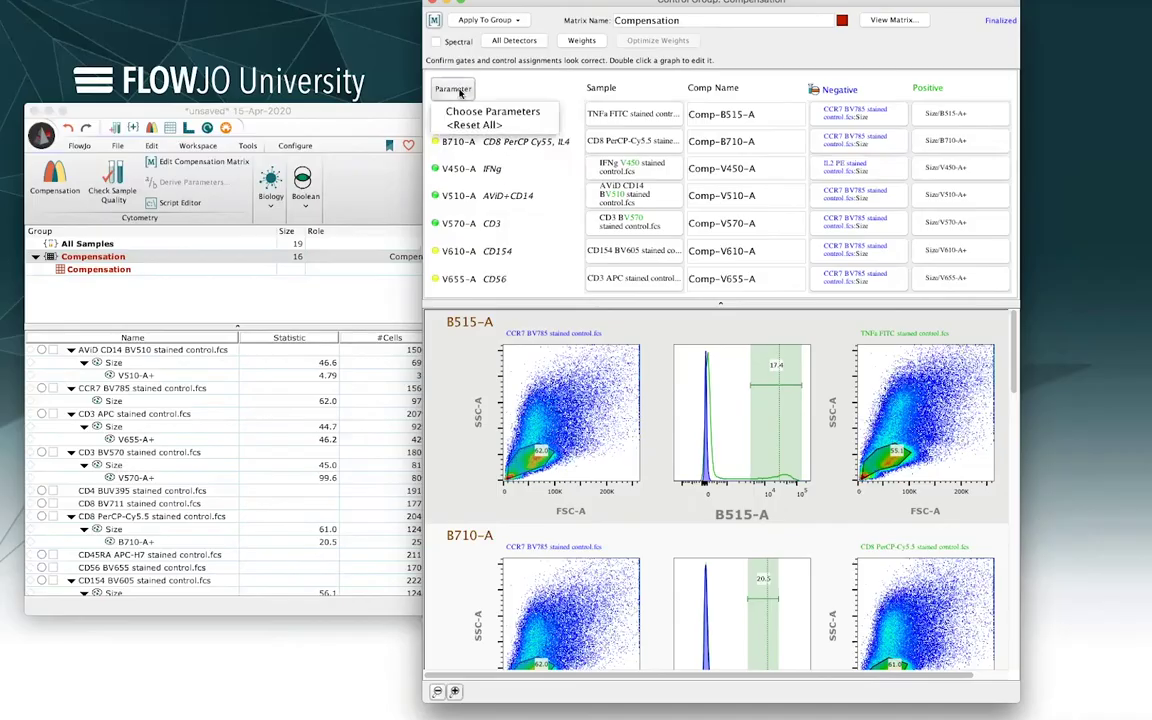
left_click(474, 113)
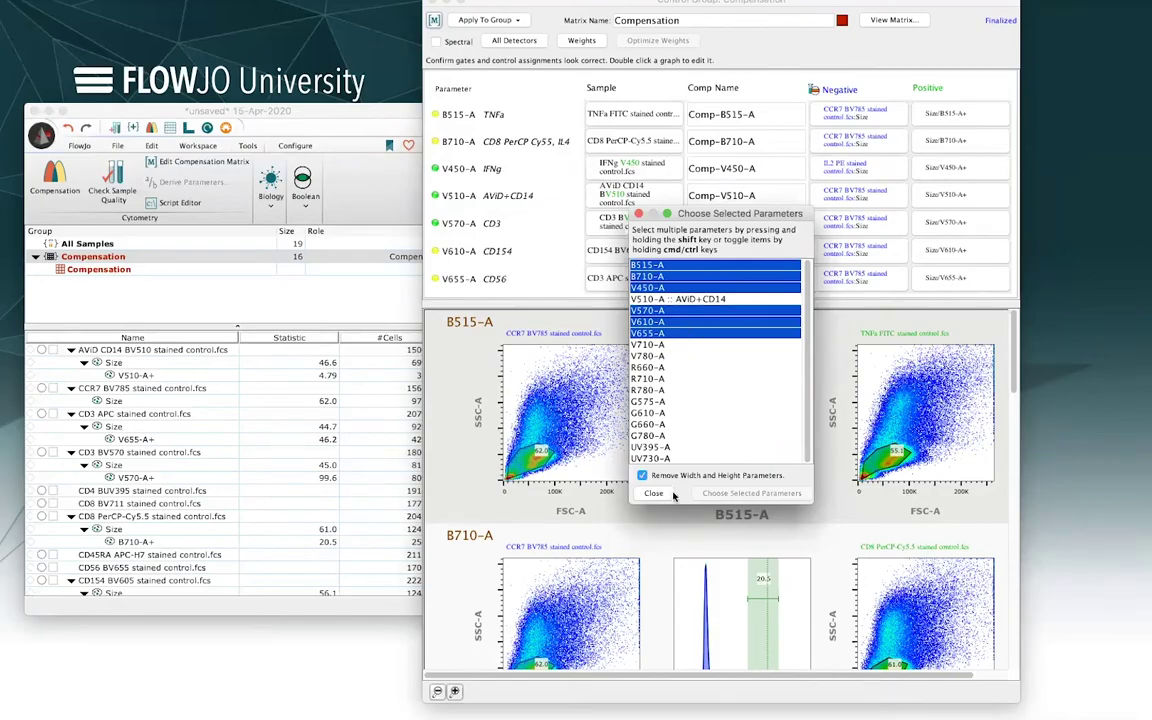
left_click(680, 312, "super")
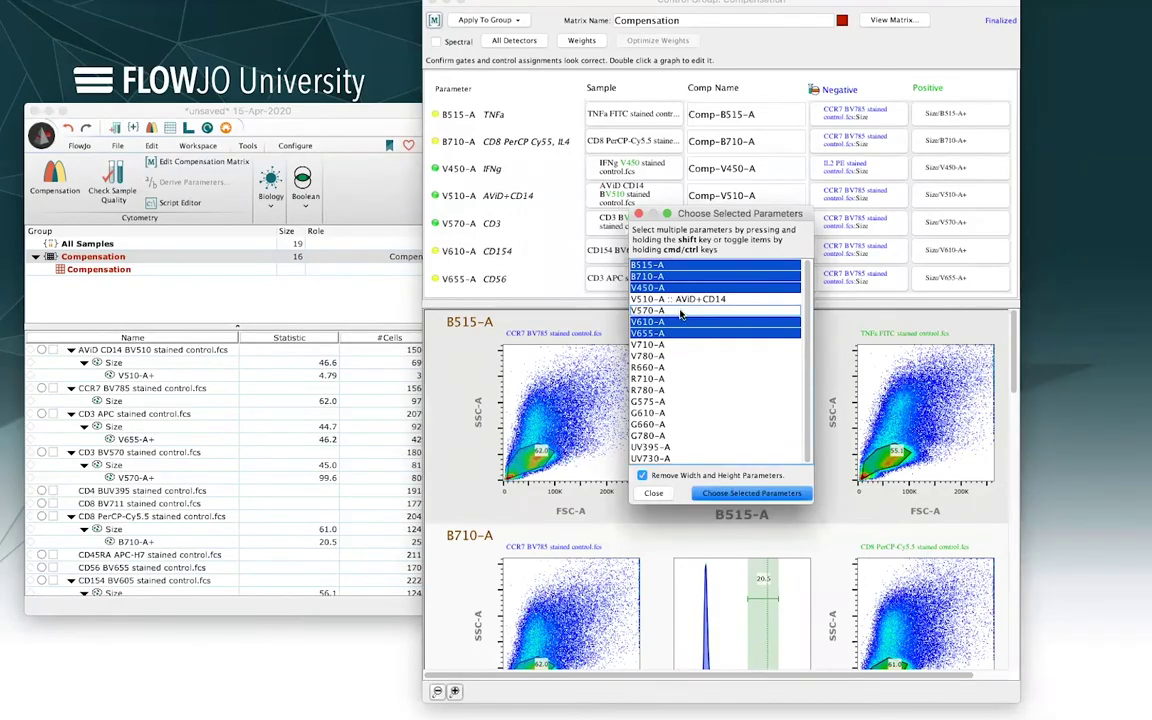
left_click(680, 312, "super")
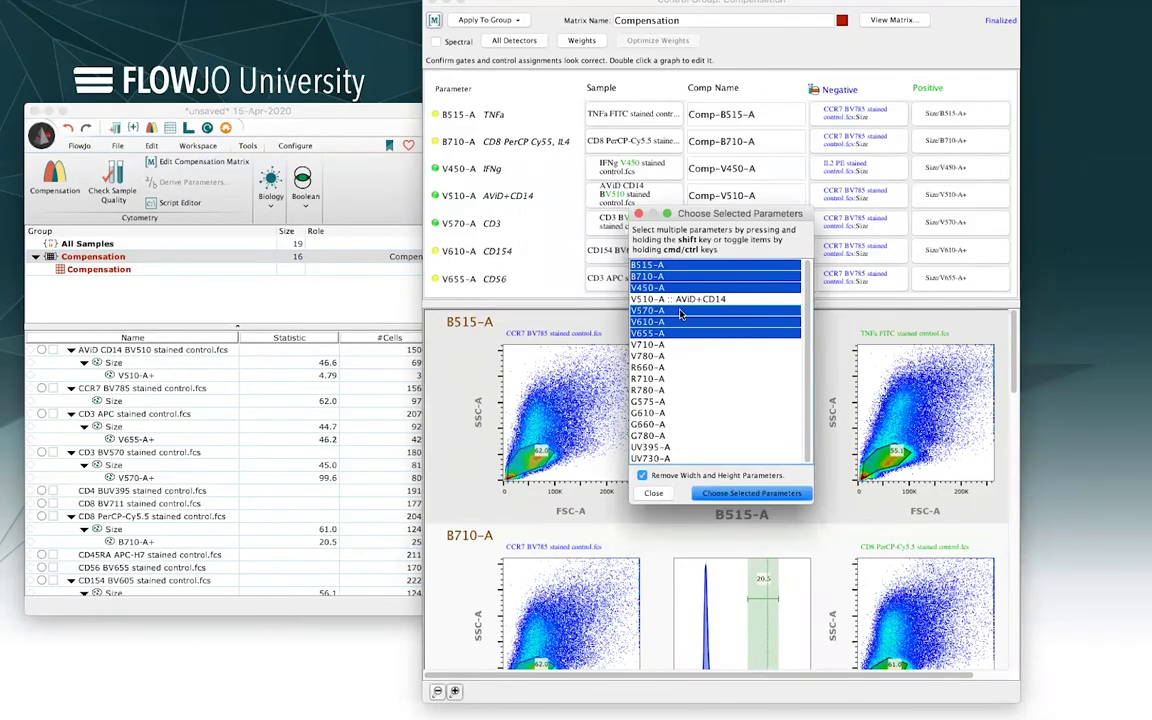
left_click(652, 494)
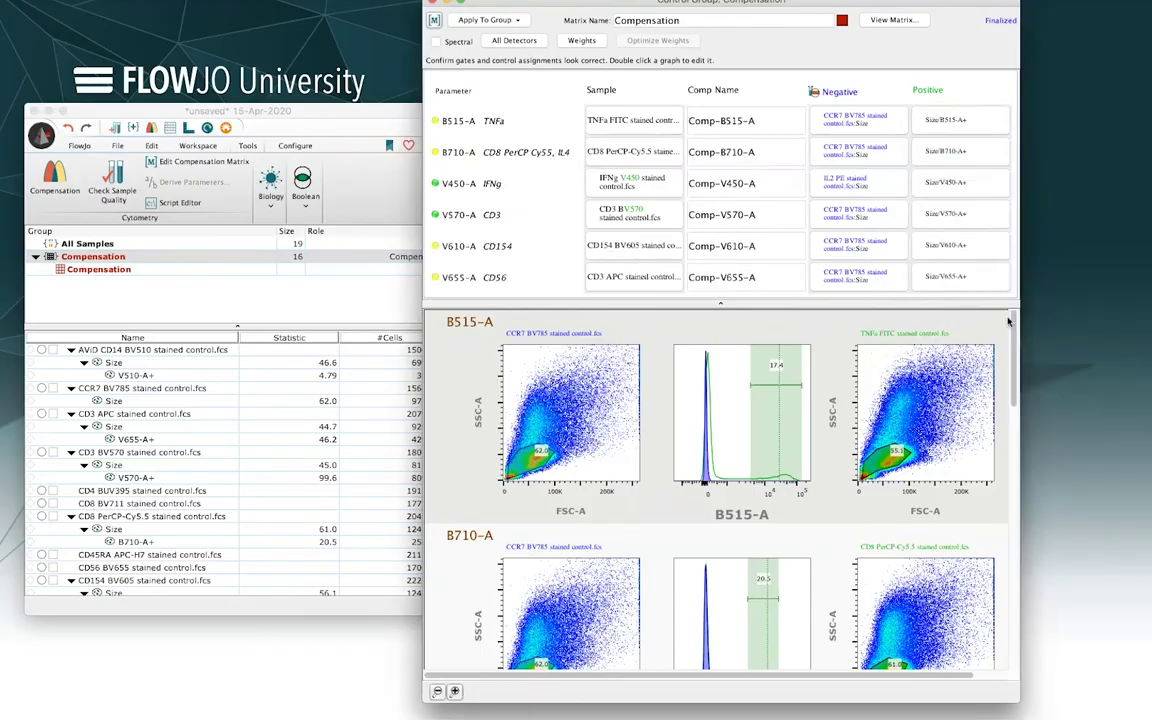
left_click_drag(1012, 322, 1025, 399)
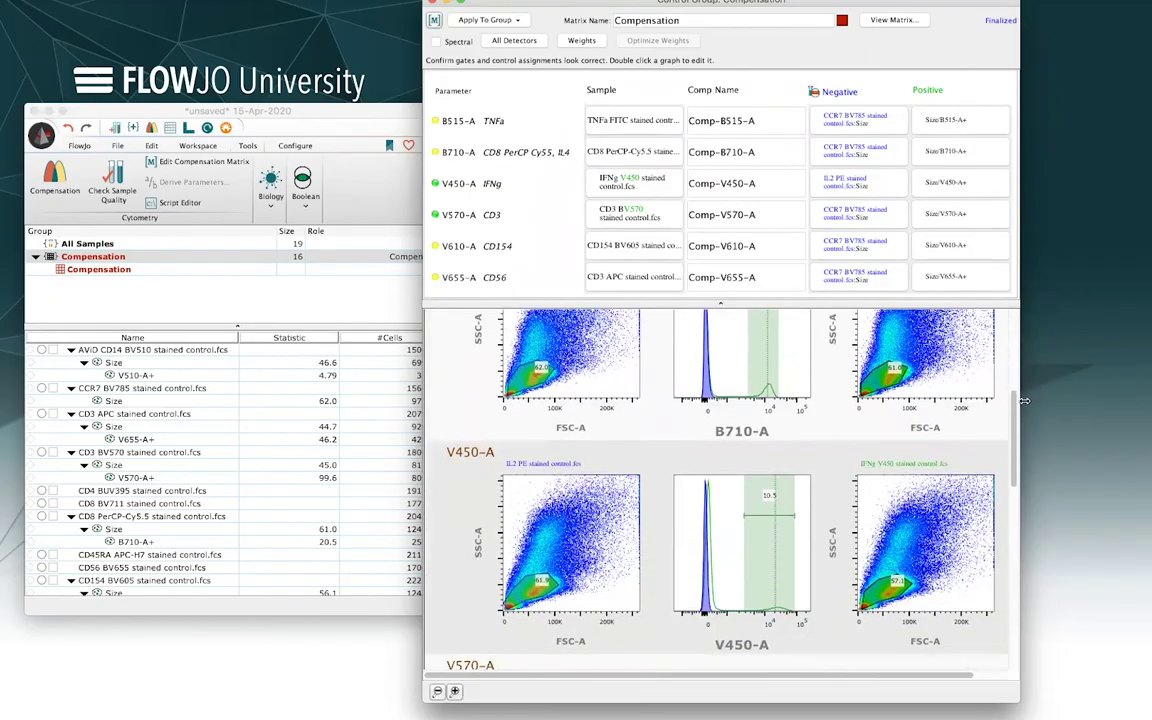
scroll(1015, 412, "up", 5)
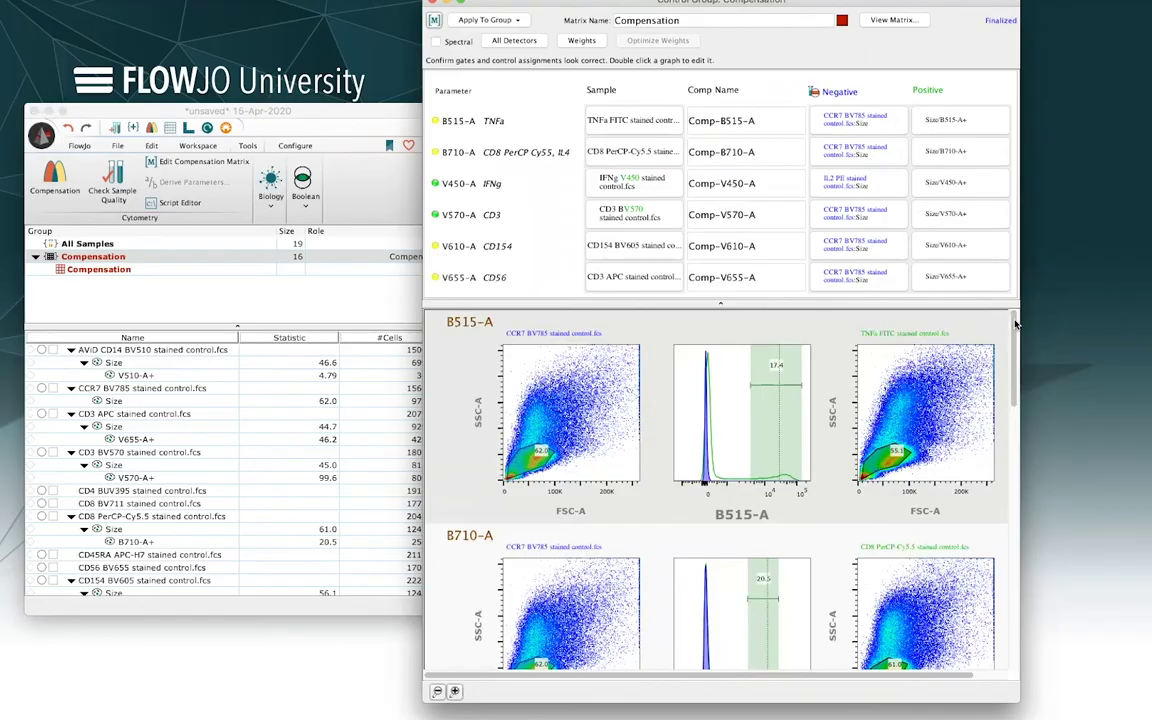
left_click_drag(1015, 322, 1015, 481)
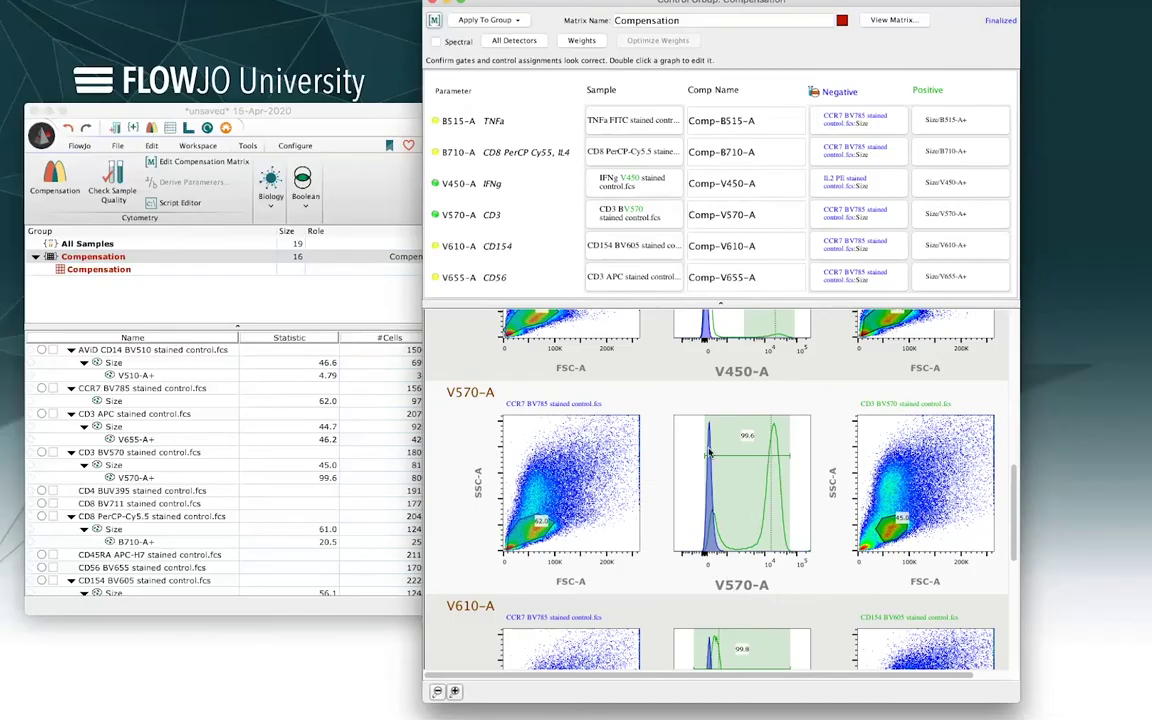
- Narrow the CD3 BV570 V570-A positive gate onto the bright peak, giving 78.7%
double_click(754, 463)
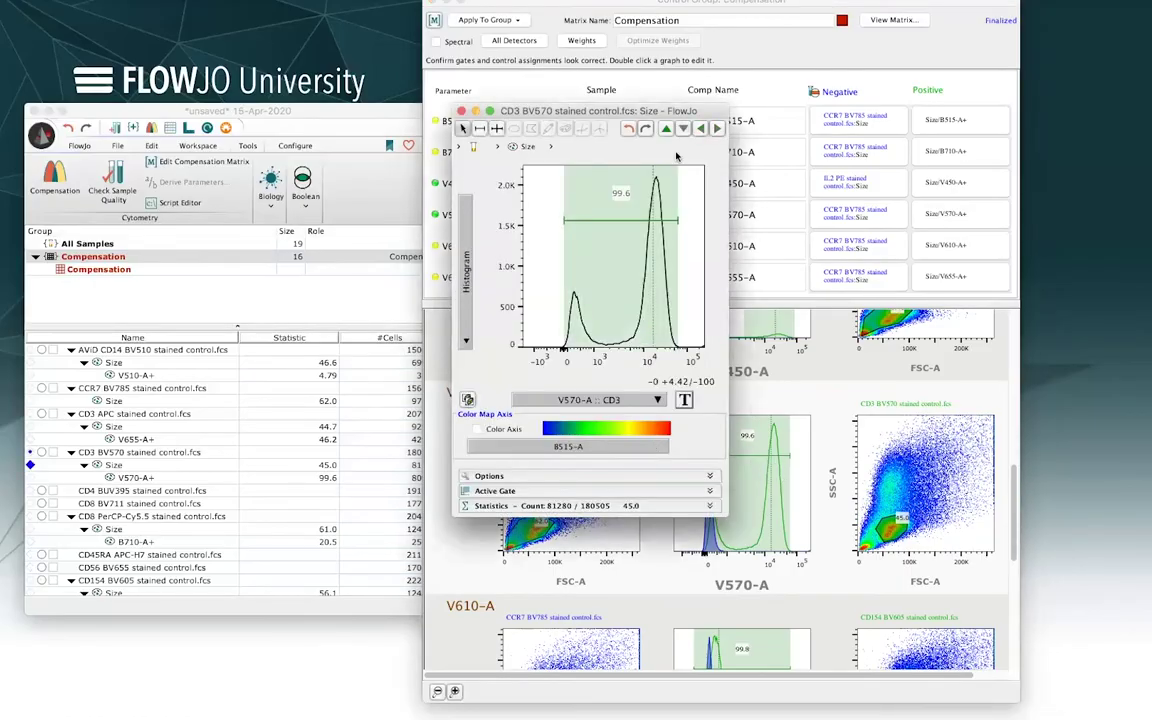
left_click_drag(540, 110, 393, 79)
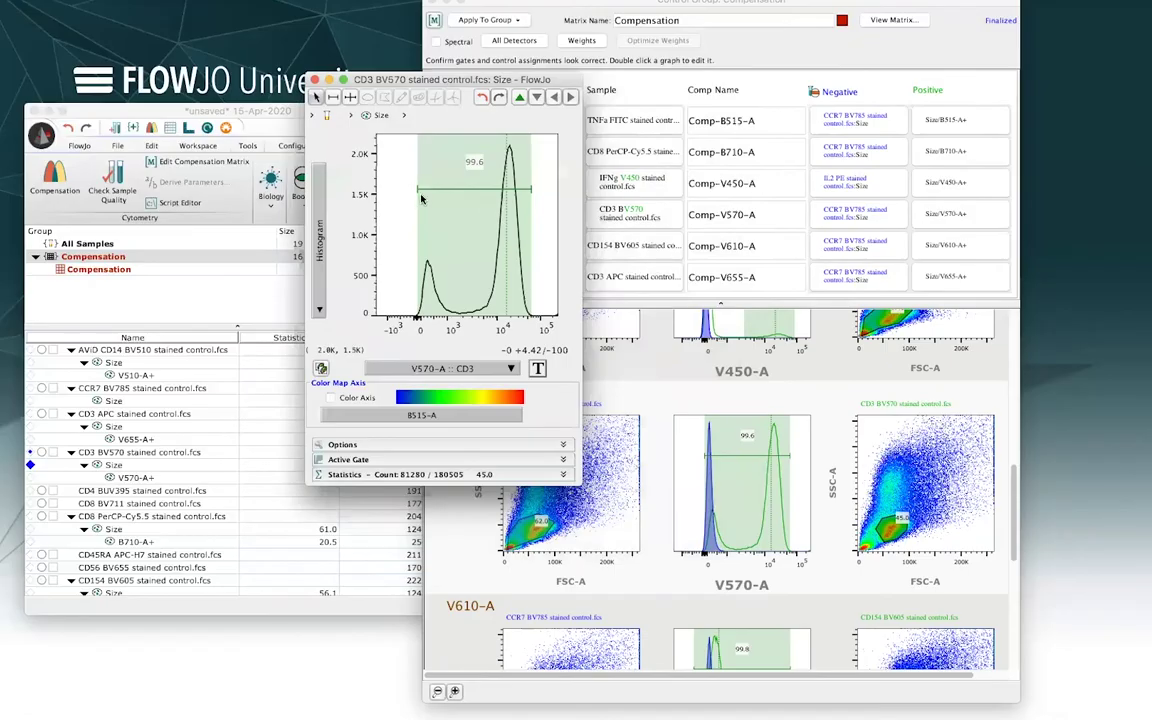
left_click_drag(418, 180, 481, 189)
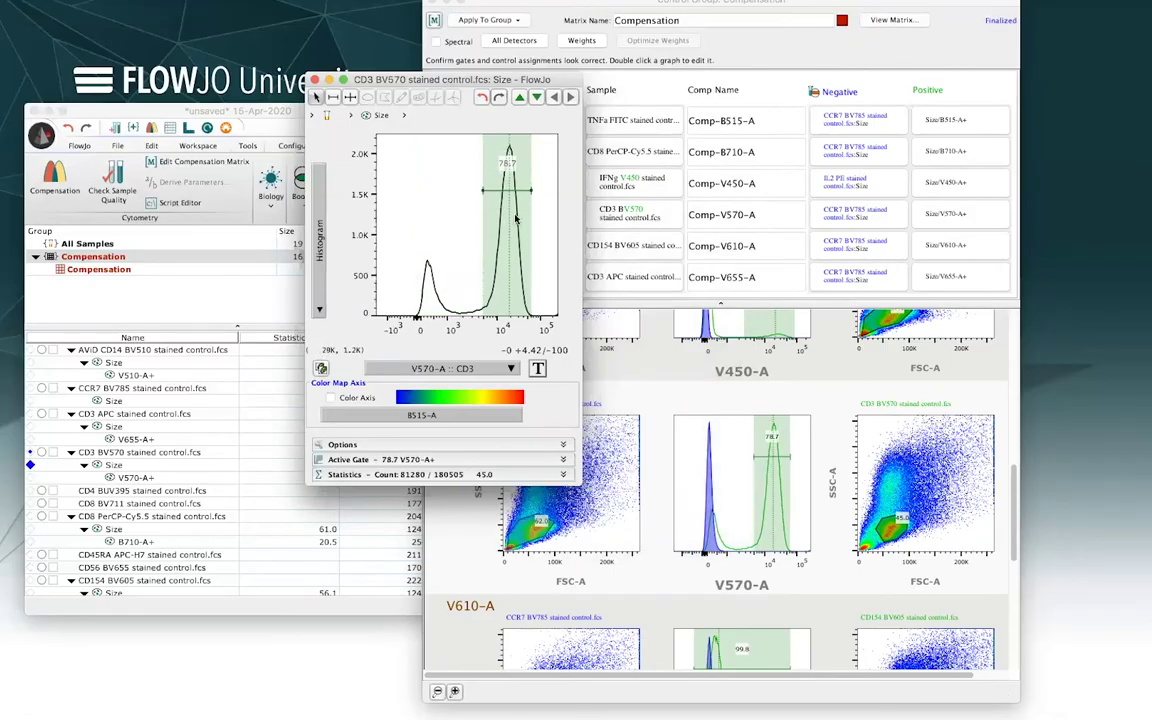
left_click(316, 80)
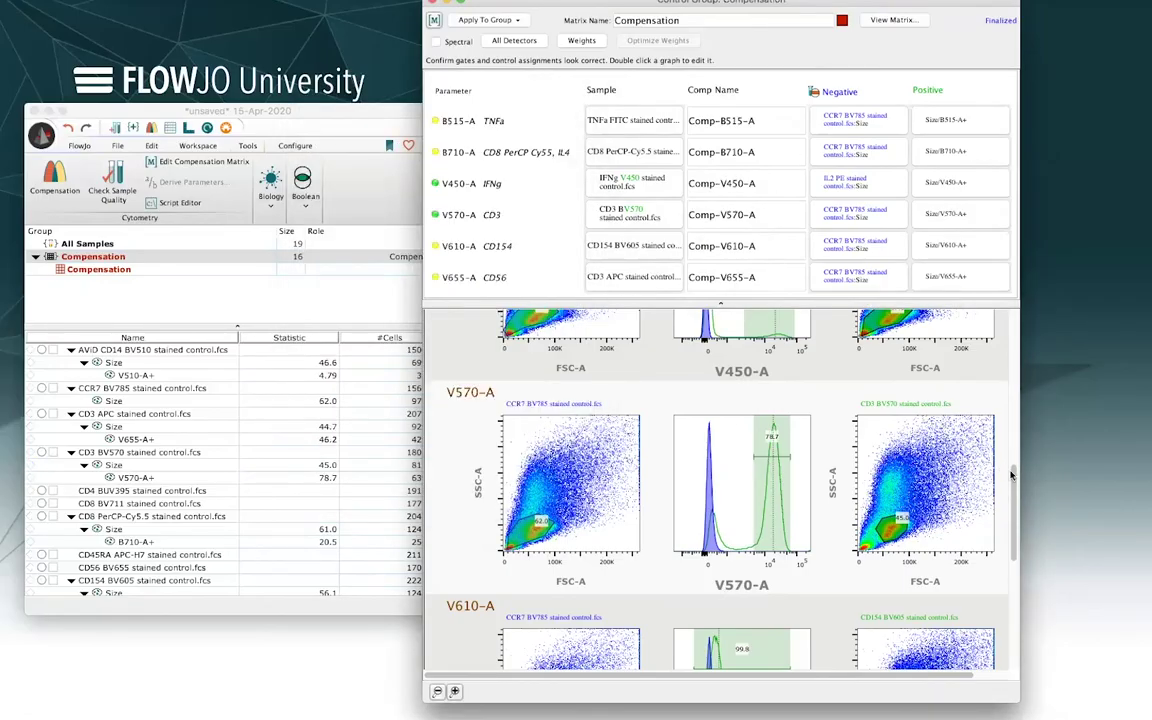
scroll(1012, 476, "down", 5)
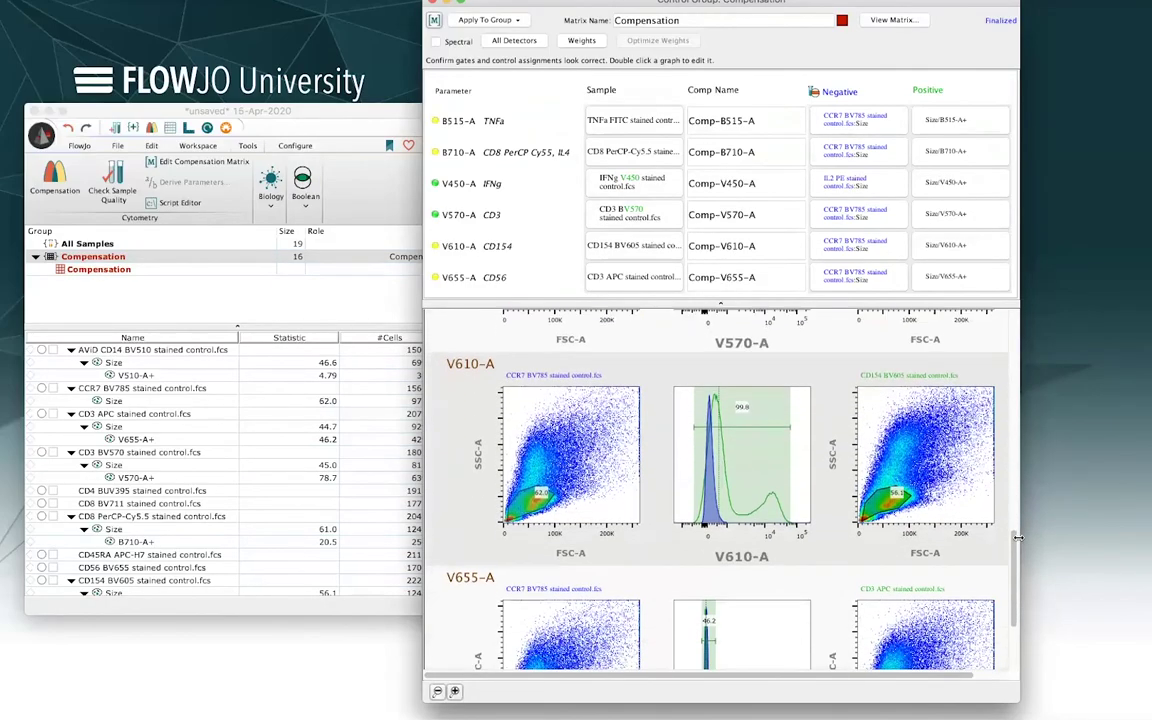
- Narrow the V610-A positive gate on the CD154 BV605 control to the bright peak (21.3%)
double_click(763, 438)
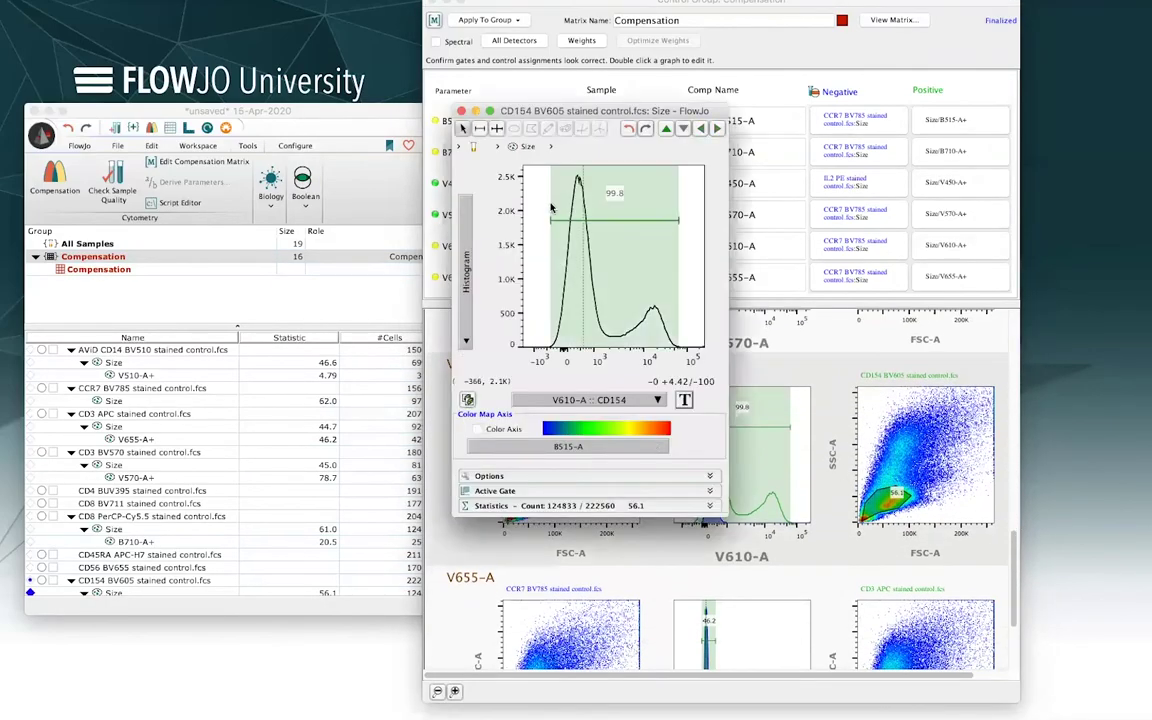
left_click_drag(548, 222, 623, 235)
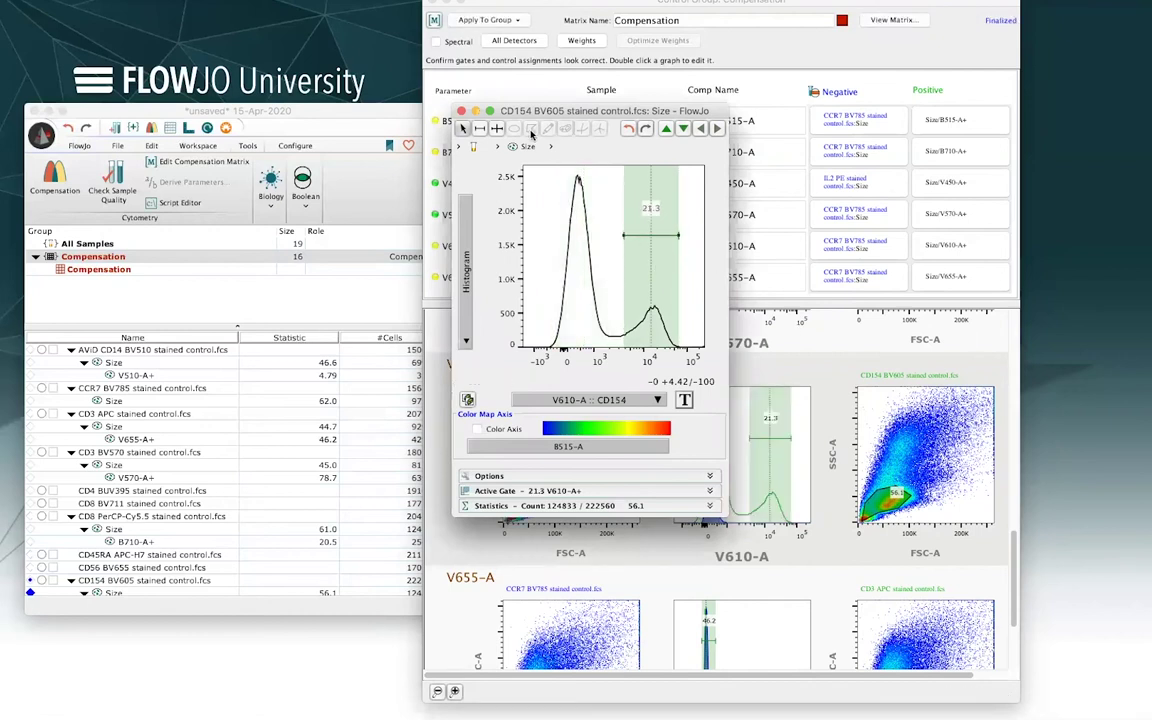
left_click(462, 112)
- Move the V655-A positive gate on the CD3 APC control onto the bright peak (48.2%)
scroll(1012, 543, "down", 3)
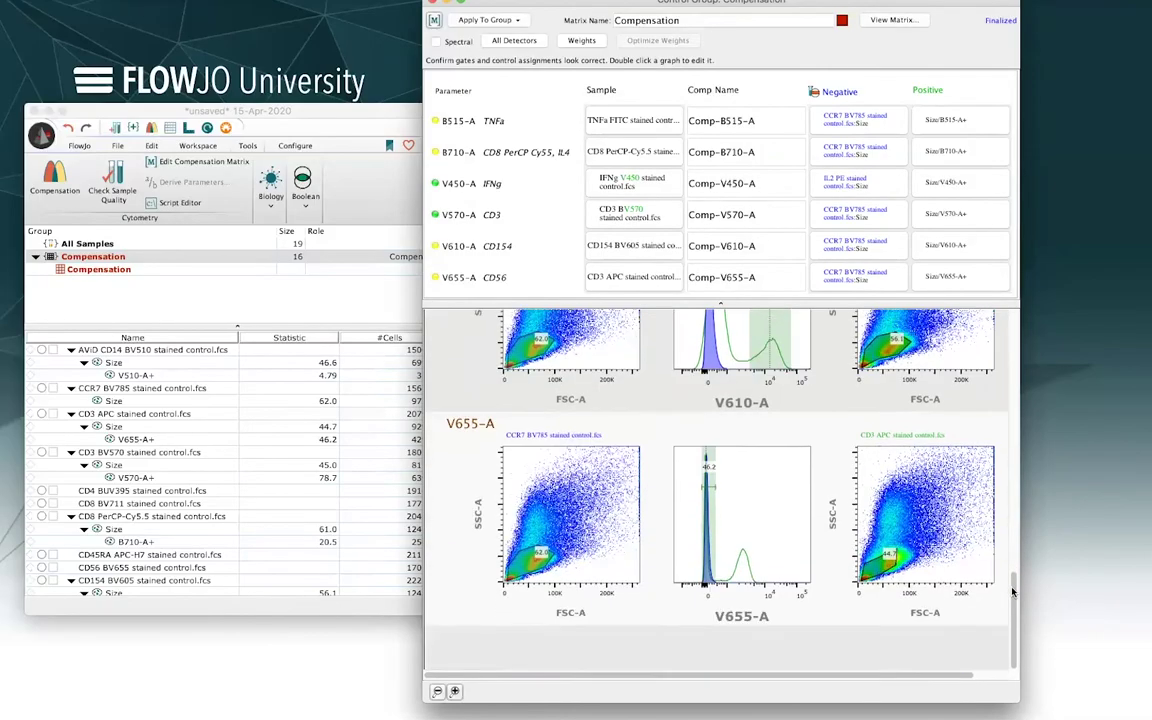
double_click(727, 466)
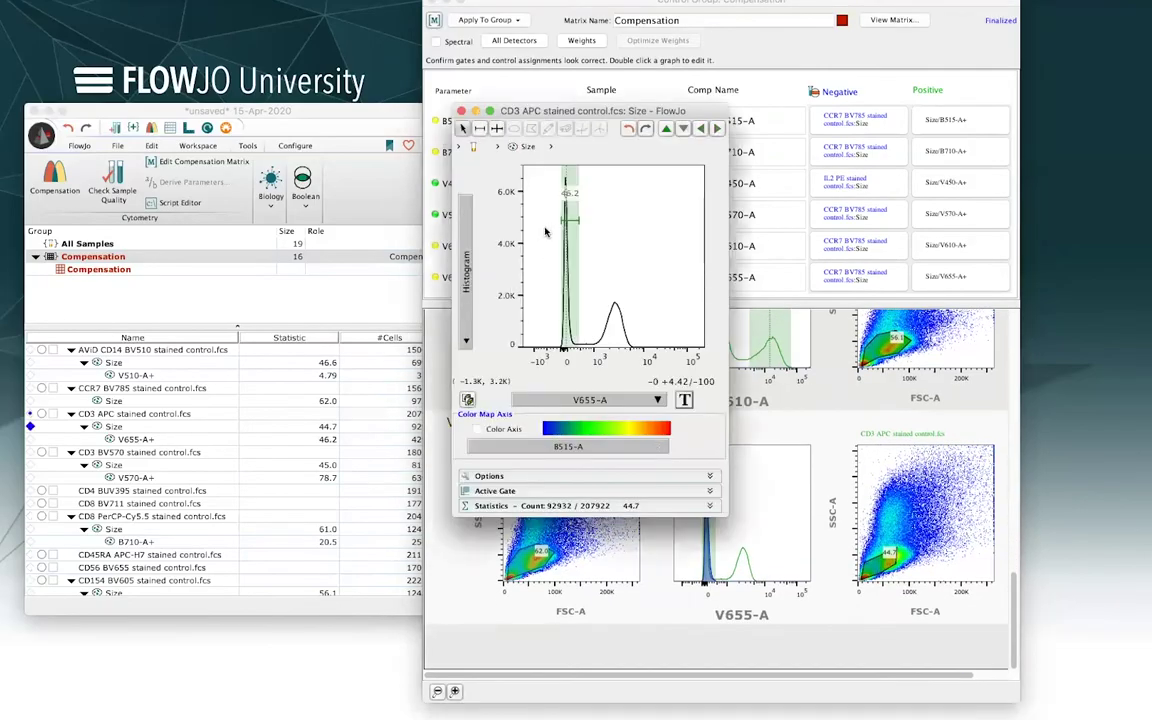
left_click_drag(619, 223, 638, 223)
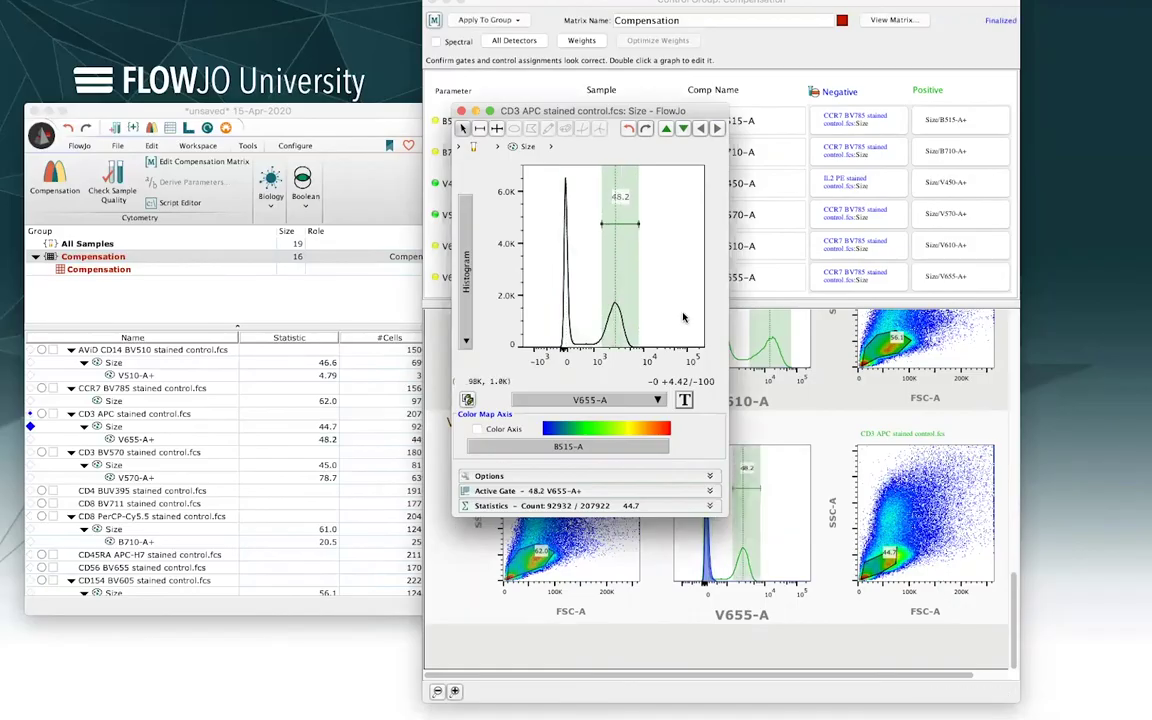
left_click(461, 110)
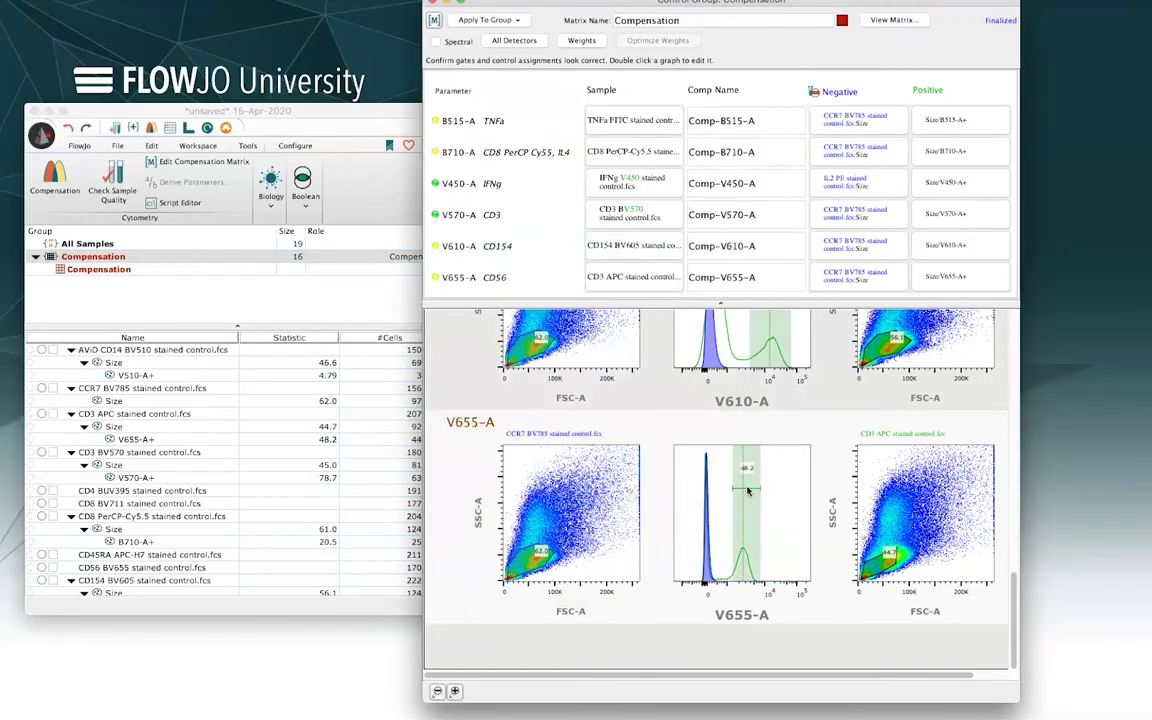
left_click_drag(1013, 597, 981, 301)
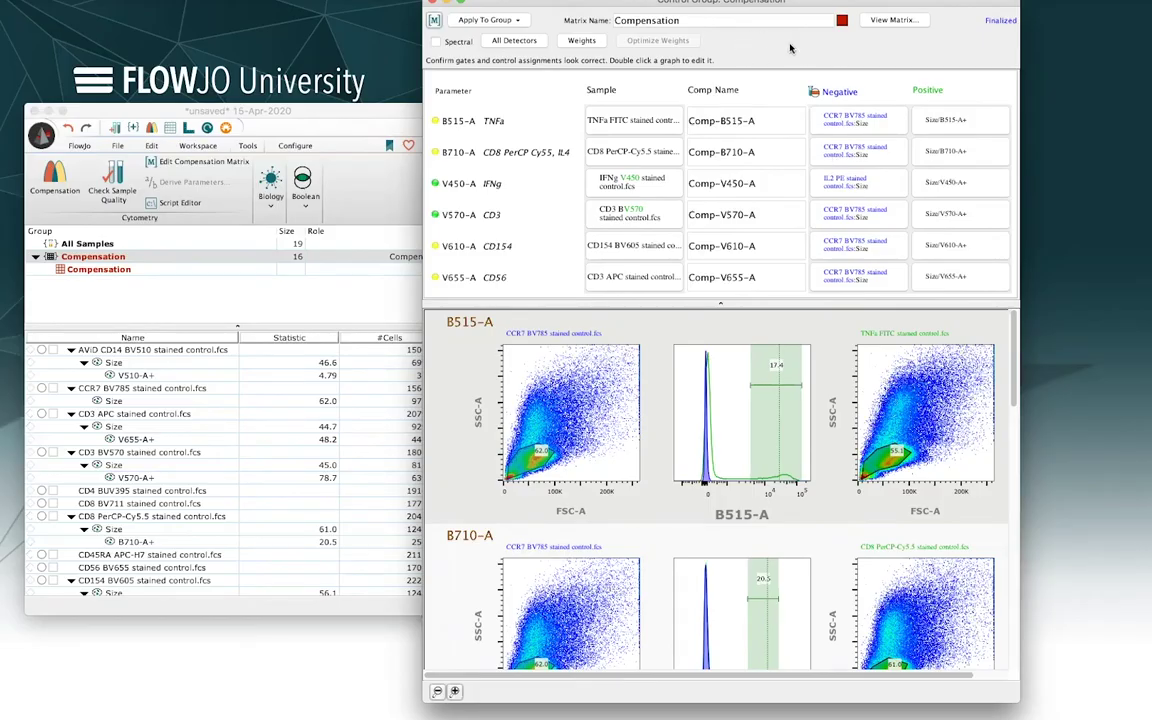
- Open the interactive Compensation matrix editor and place it left of the Control Group window
left_click(895, 20)
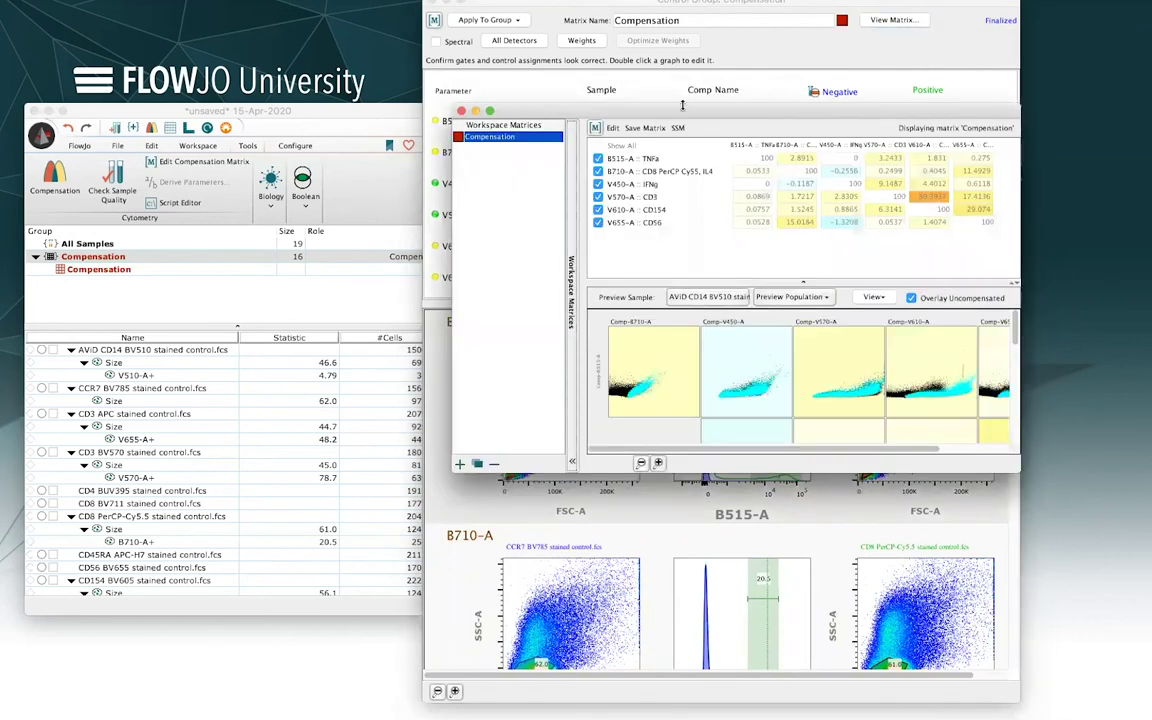
left_click_drag(614, 108, 512, 48)
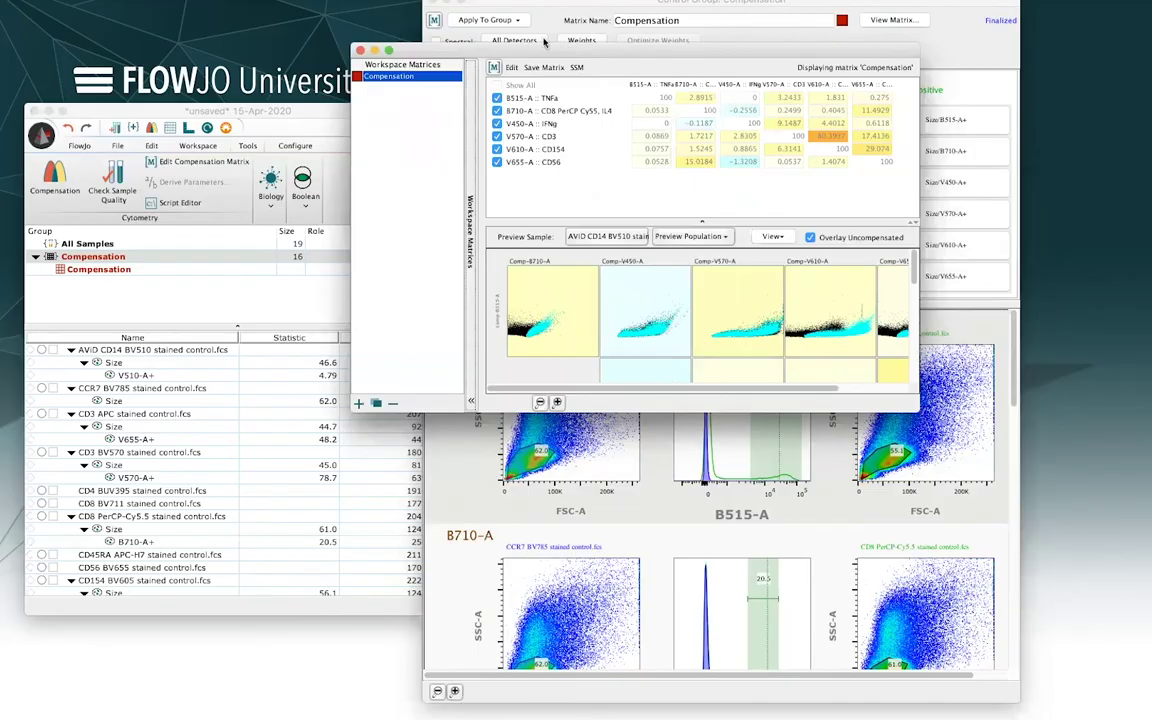
left_click_drag(613, 57, 269, 131)
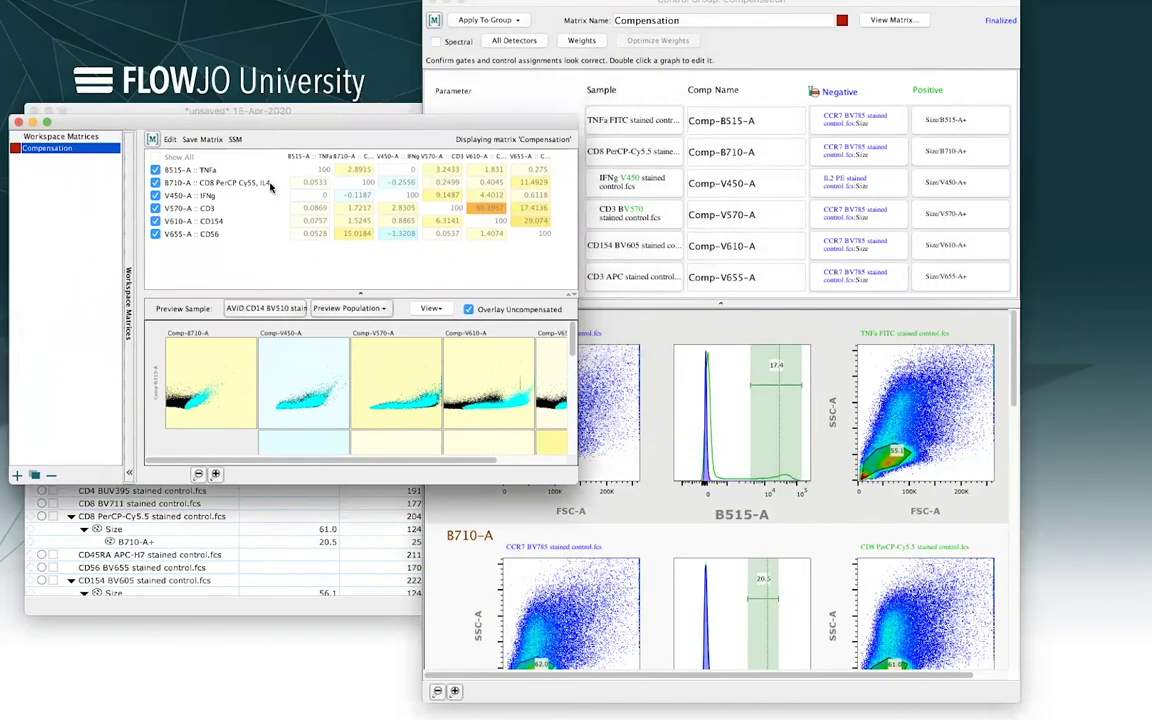
left_click_drag(512, 6, 565, 4)
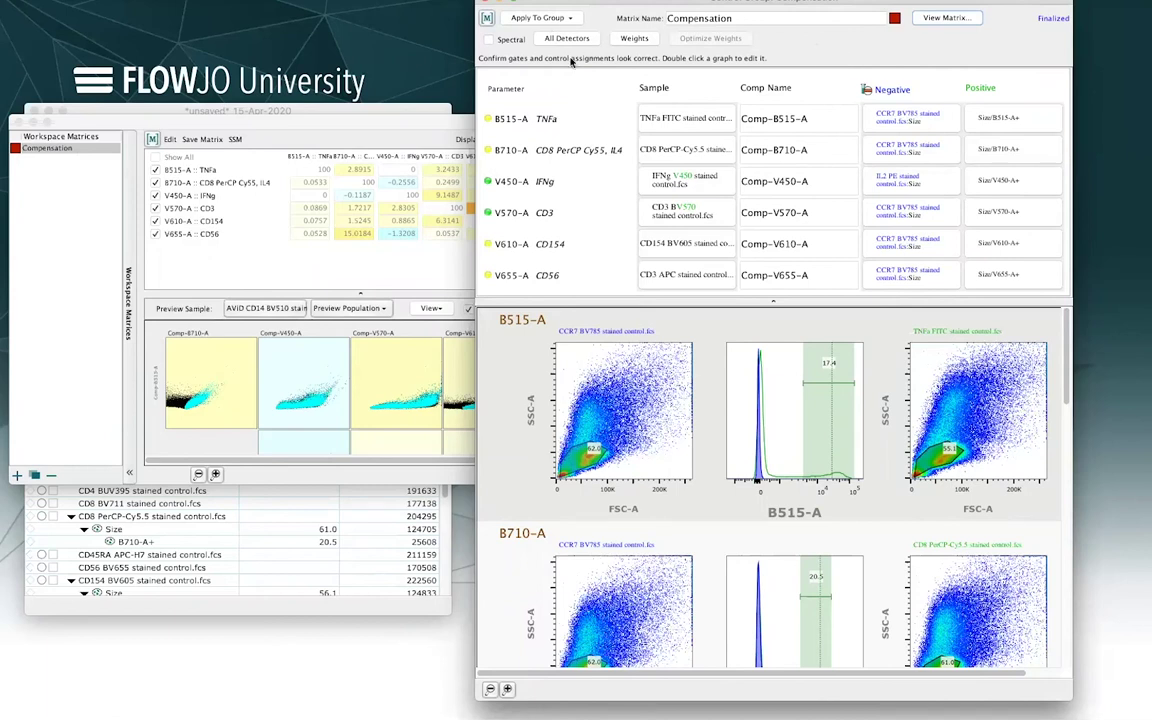
- Close the Control Group: Compensation window and shift the matrix editor to the right
left_click(487, 3)
left_click_drag(170, 118, 648, 120)
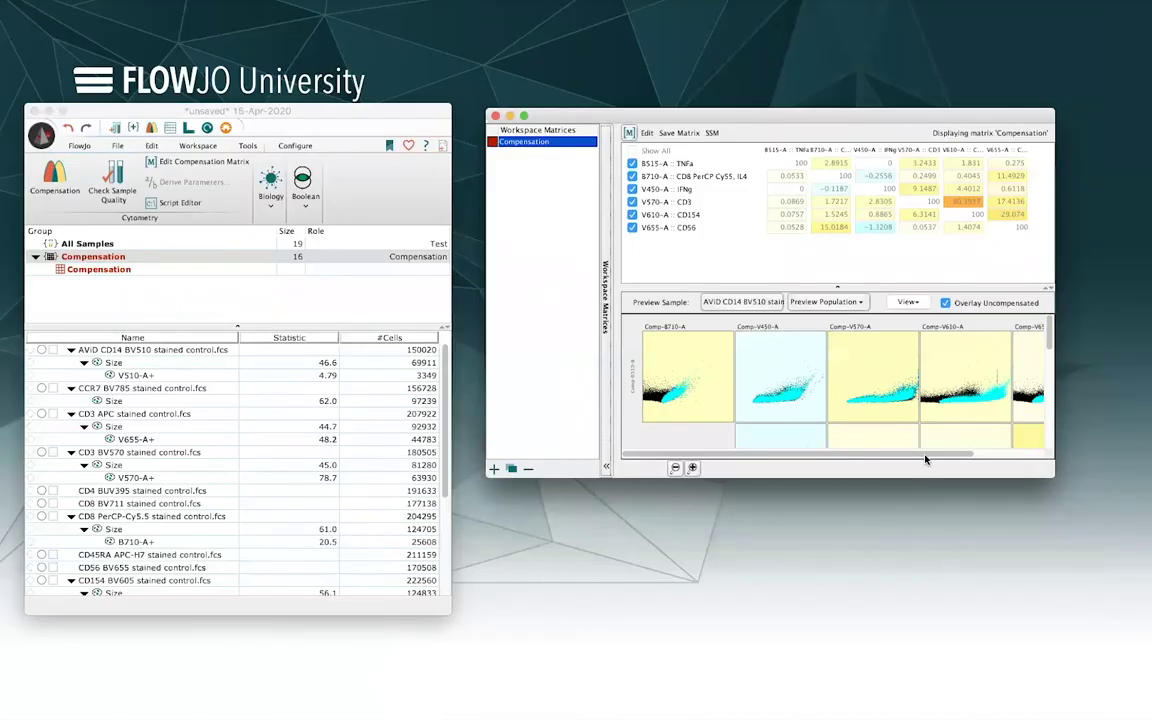
- Enlarge the Compensation matrix editor to show more preview plots
scroll(949, 385, "right", 3)
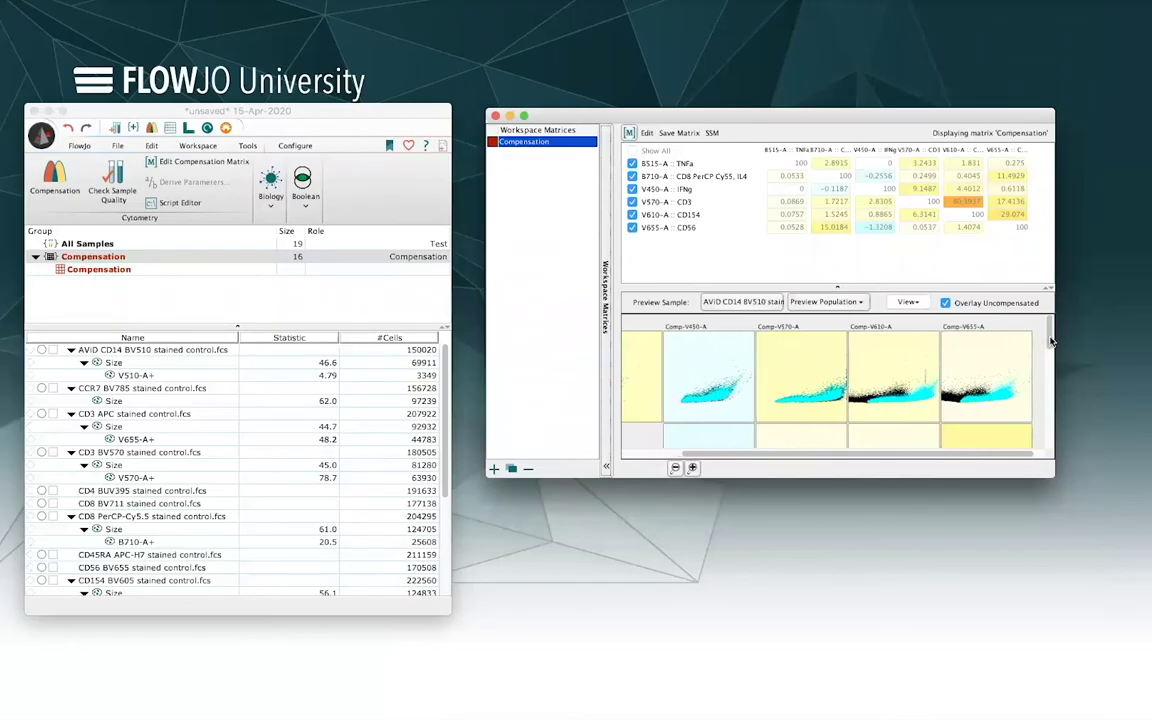
left_click_drag(1049, 339, 1057, 401)
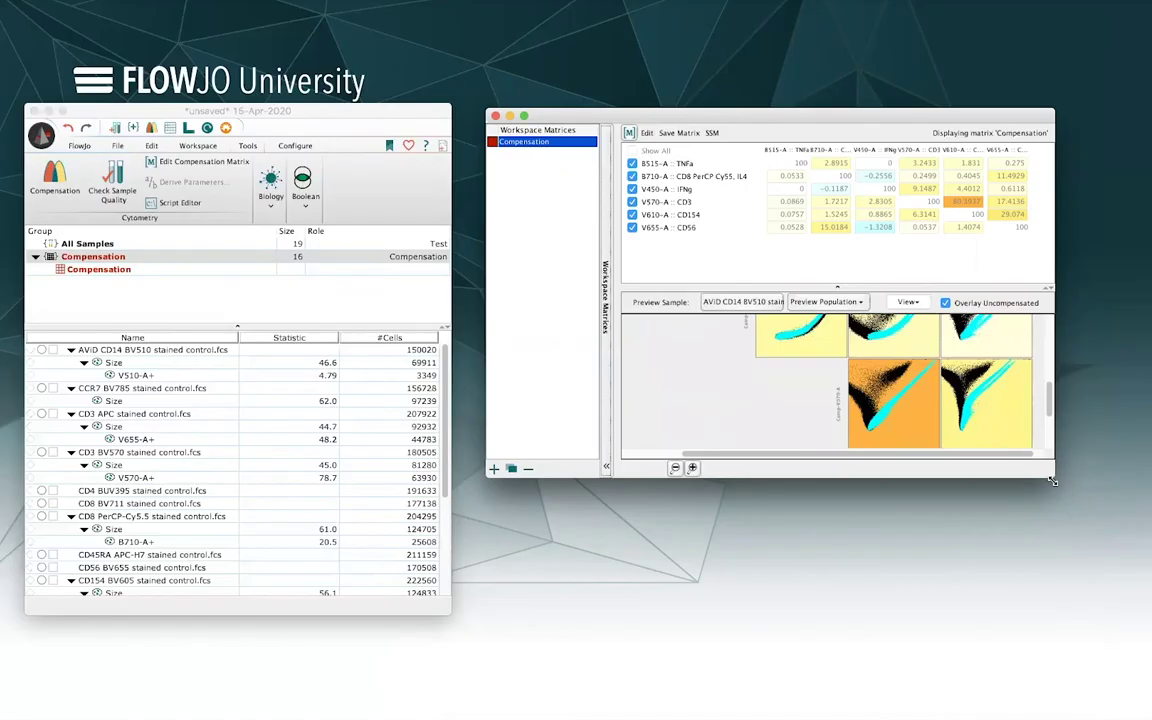
left_click_drag(1053, 477, 1108, 647)
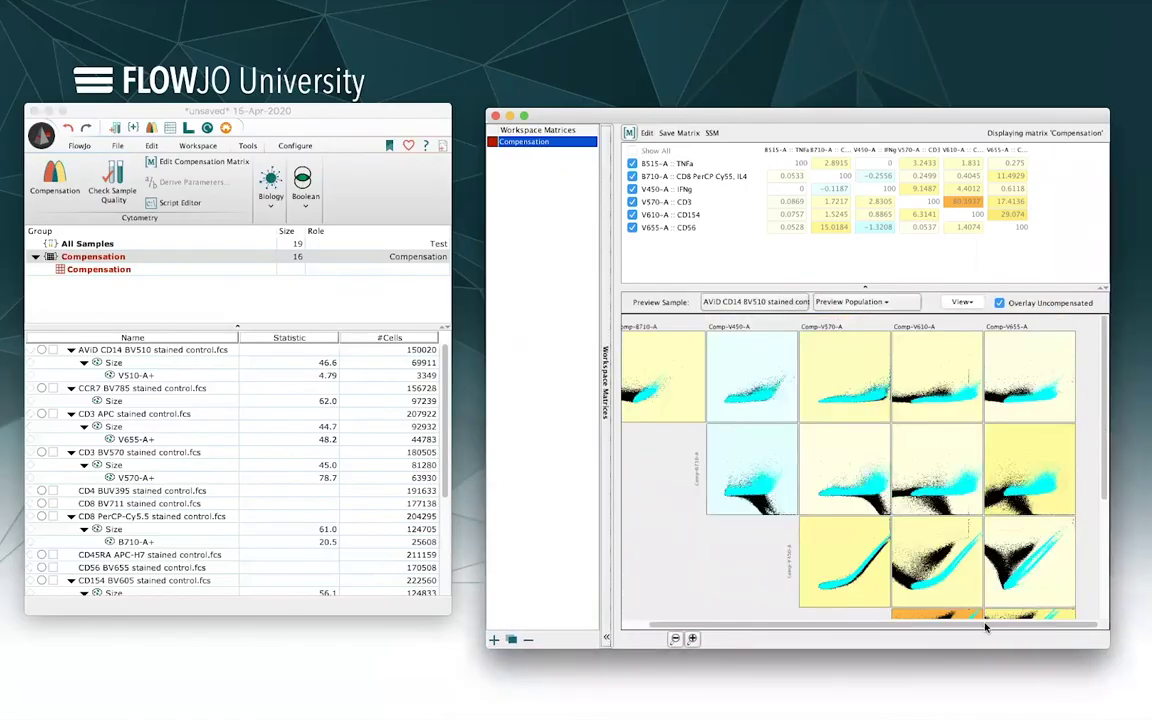
left_click_drag(983, 627, 955, 627)
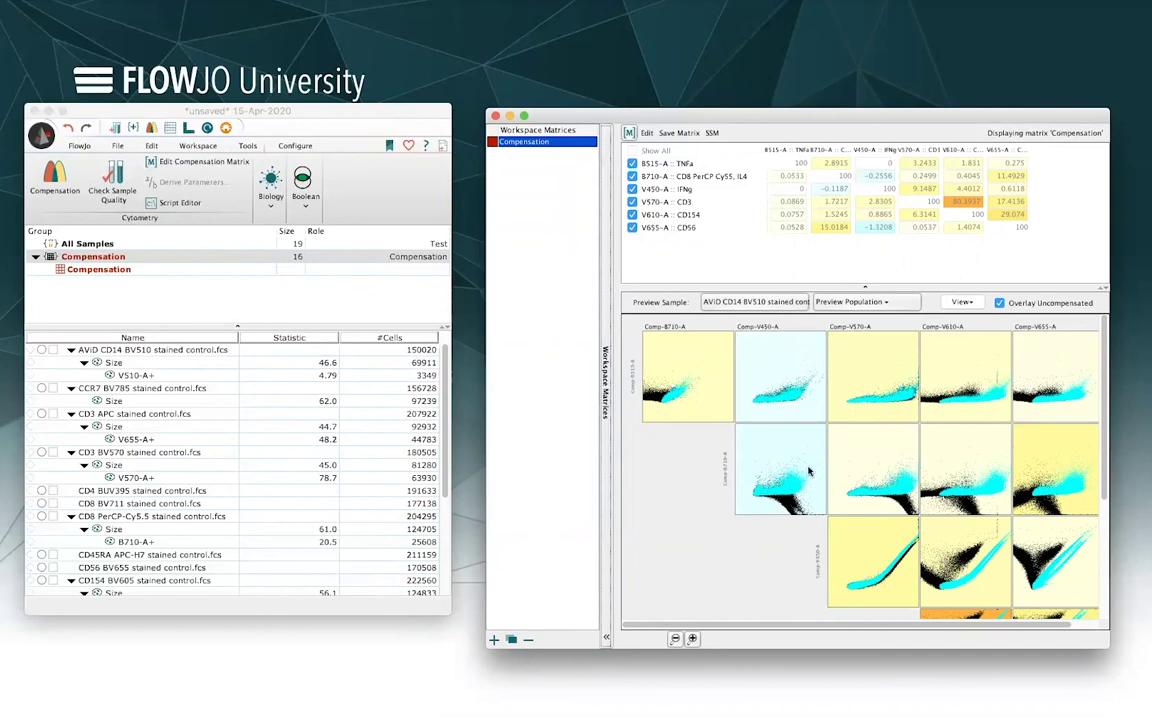
- Toggle Overlay Uncompensated off and back on, then switch the preview to Histograms
left_click(1000, 303)
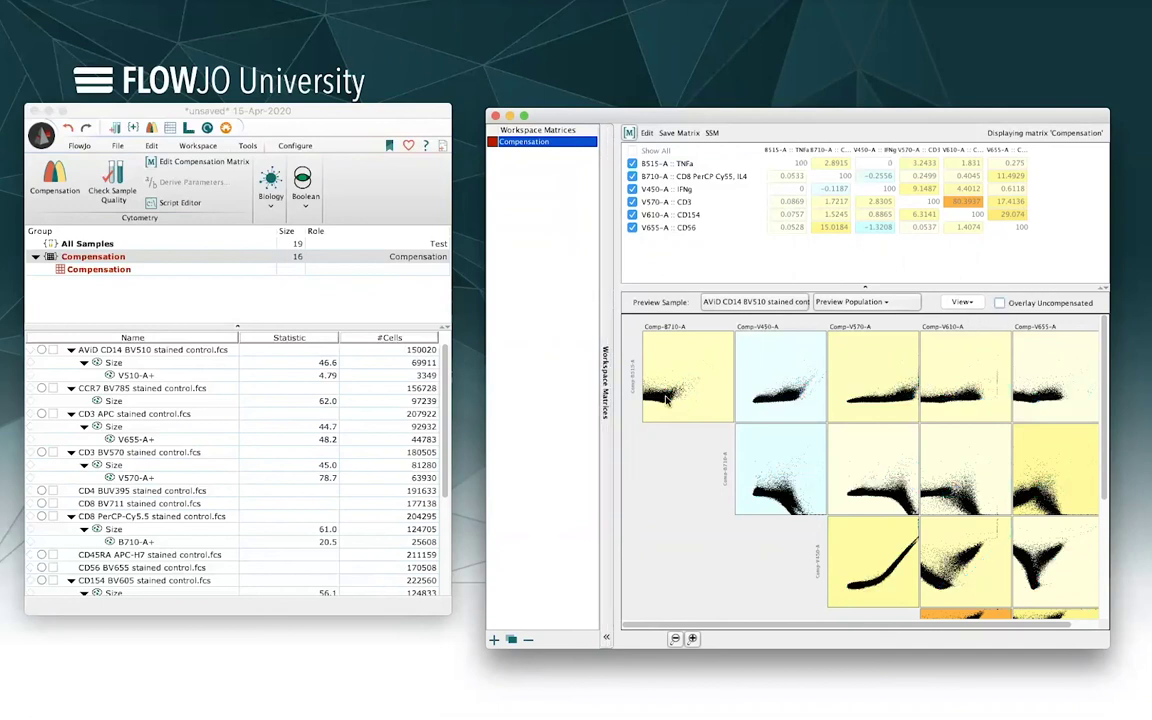
left_click(1000, 303)
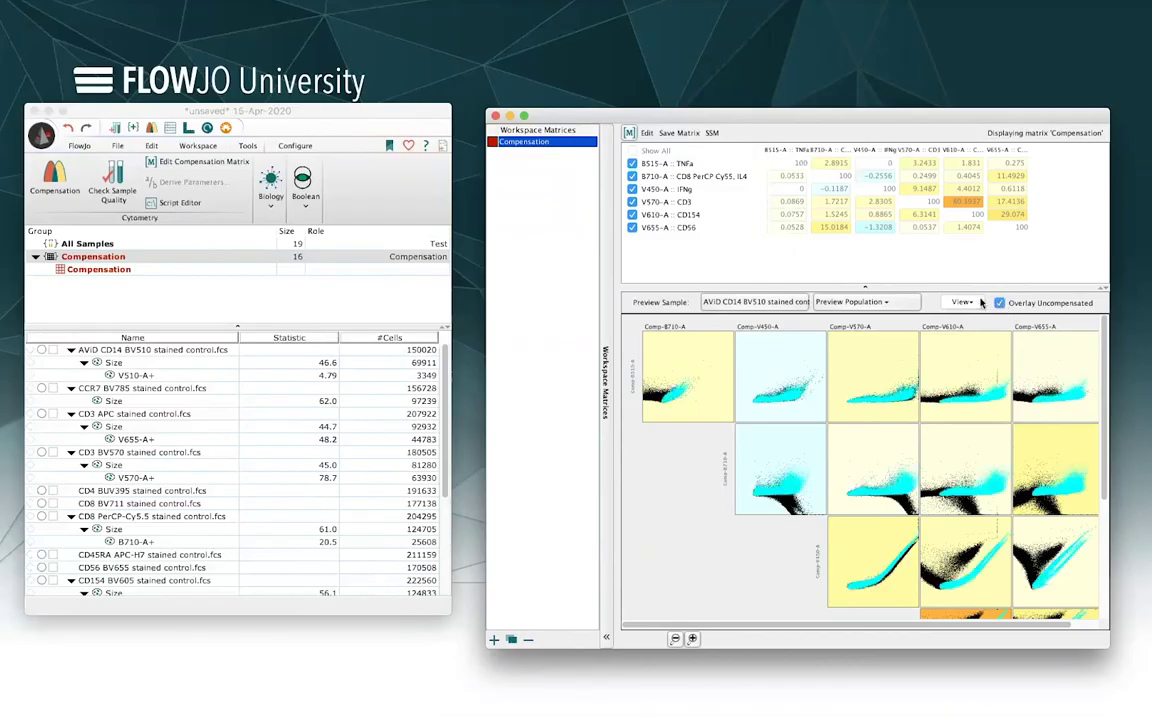
left_click(962, 302)
mouse_move(1040, 317)
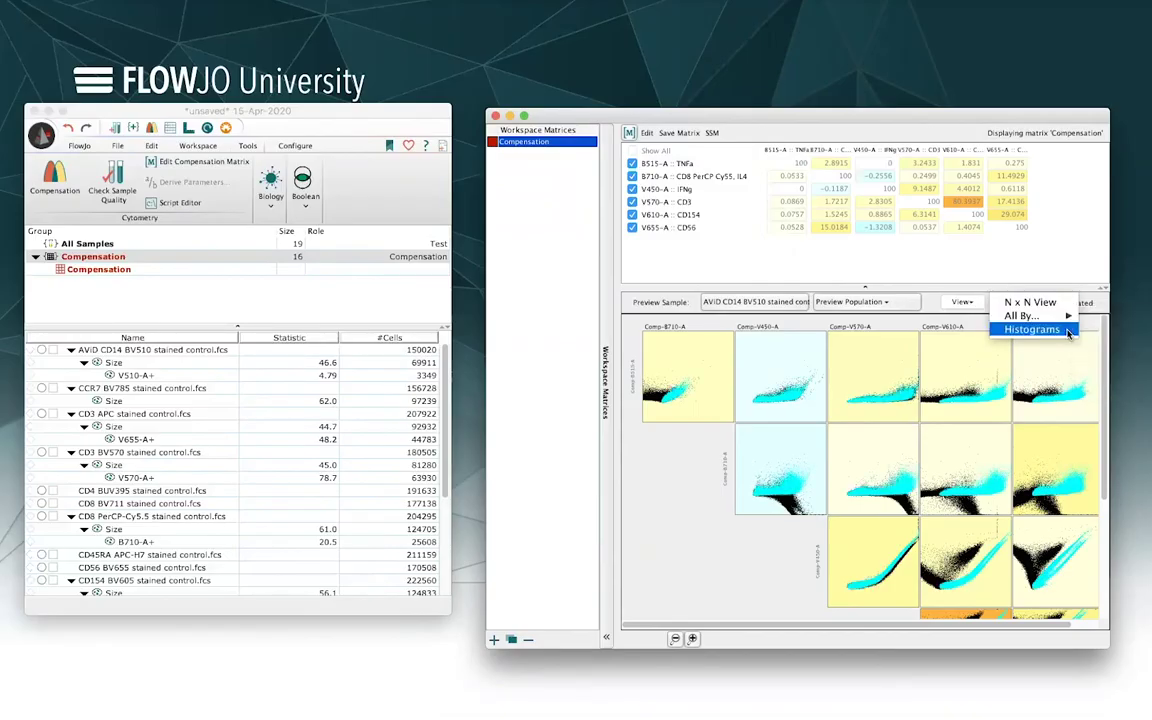
left_click(1030, 329)
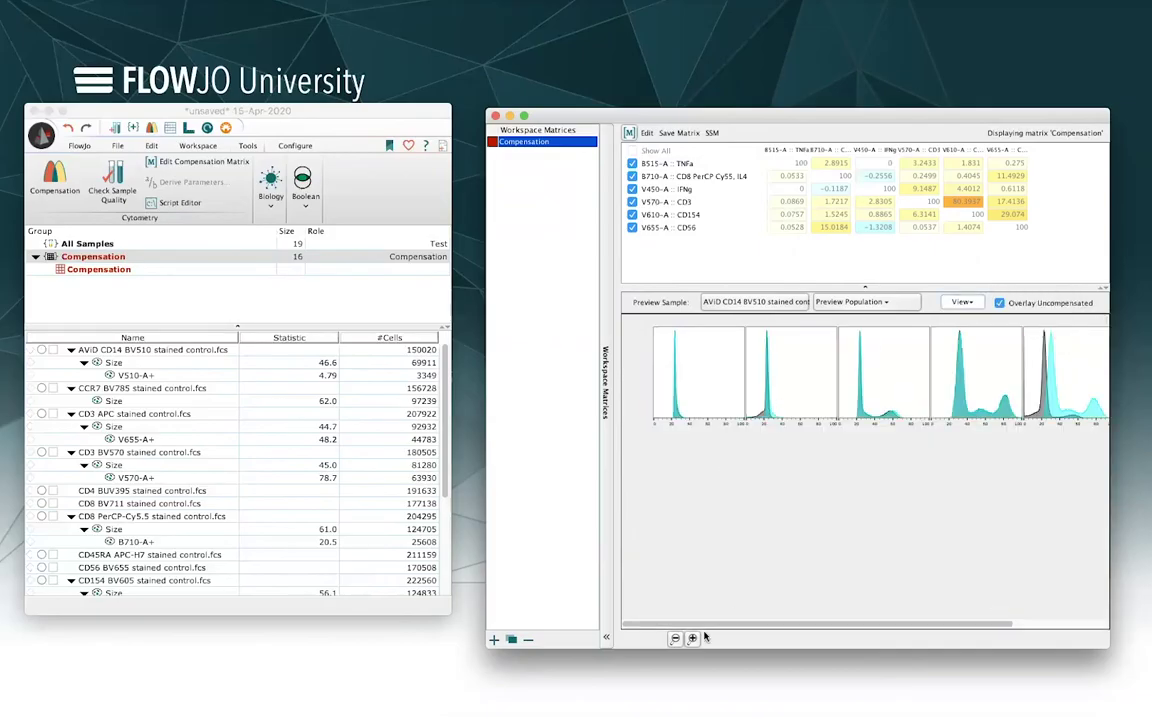
left_click_drag(702, 626, 663, 640)
- Apply the Compensation matrix to All Samples and confirm all 19 samples, including CMV, DMSO and SEB, carry it
left_click_drag(649, 122, 616, 107)
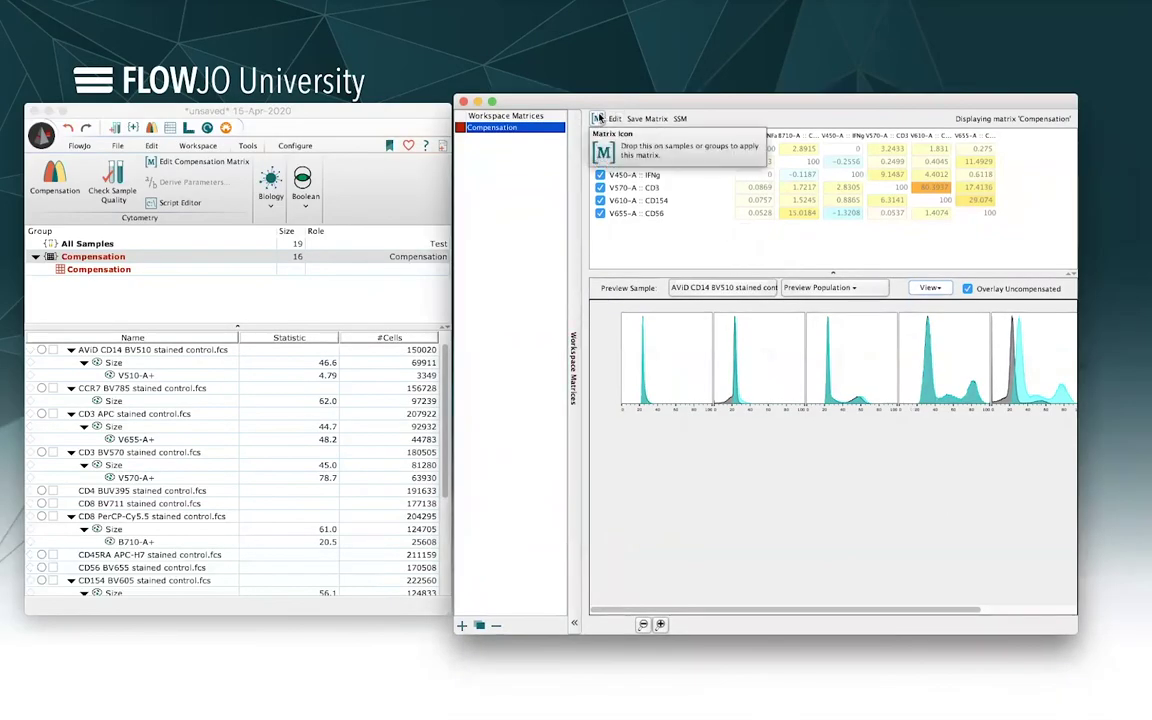
left_click_drag(597, 119, 83, 261)
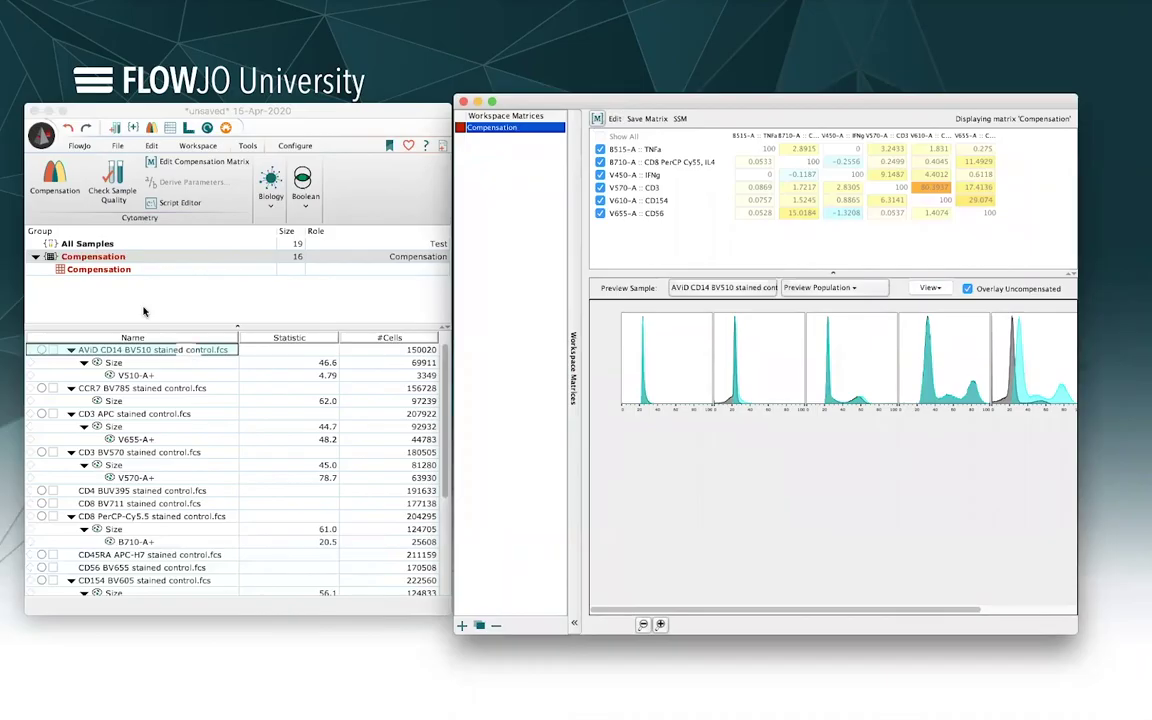
left_click(97, 243)
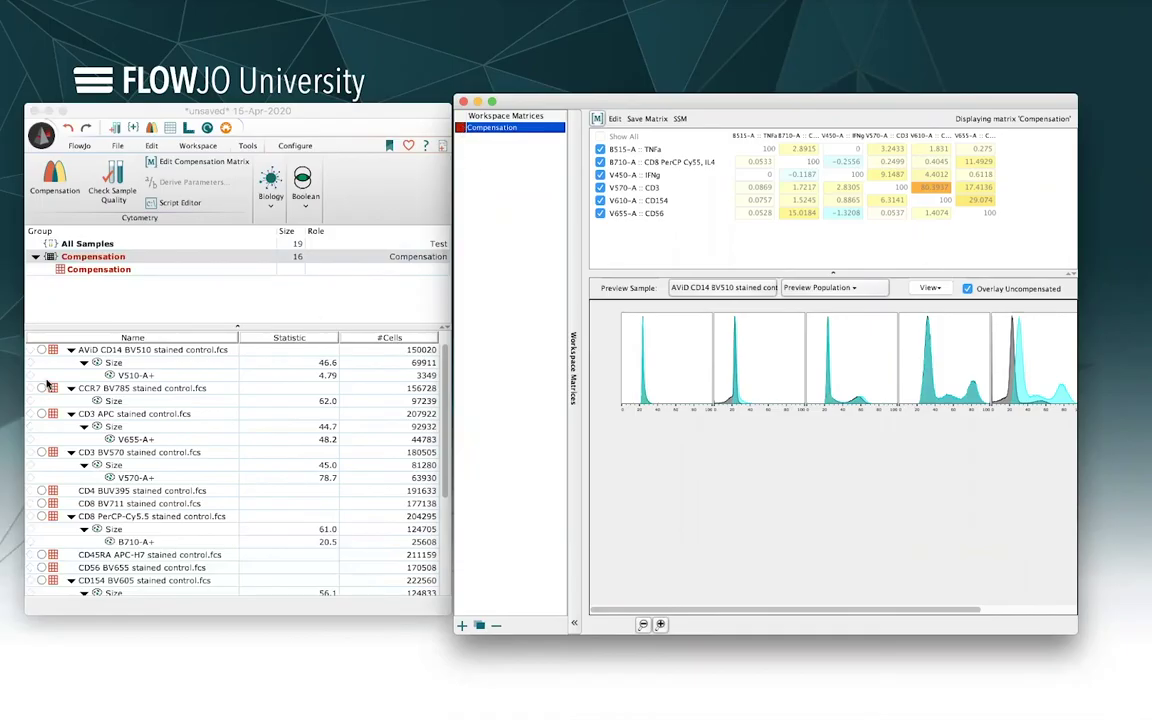
scroll(88, 380, "down", 5)
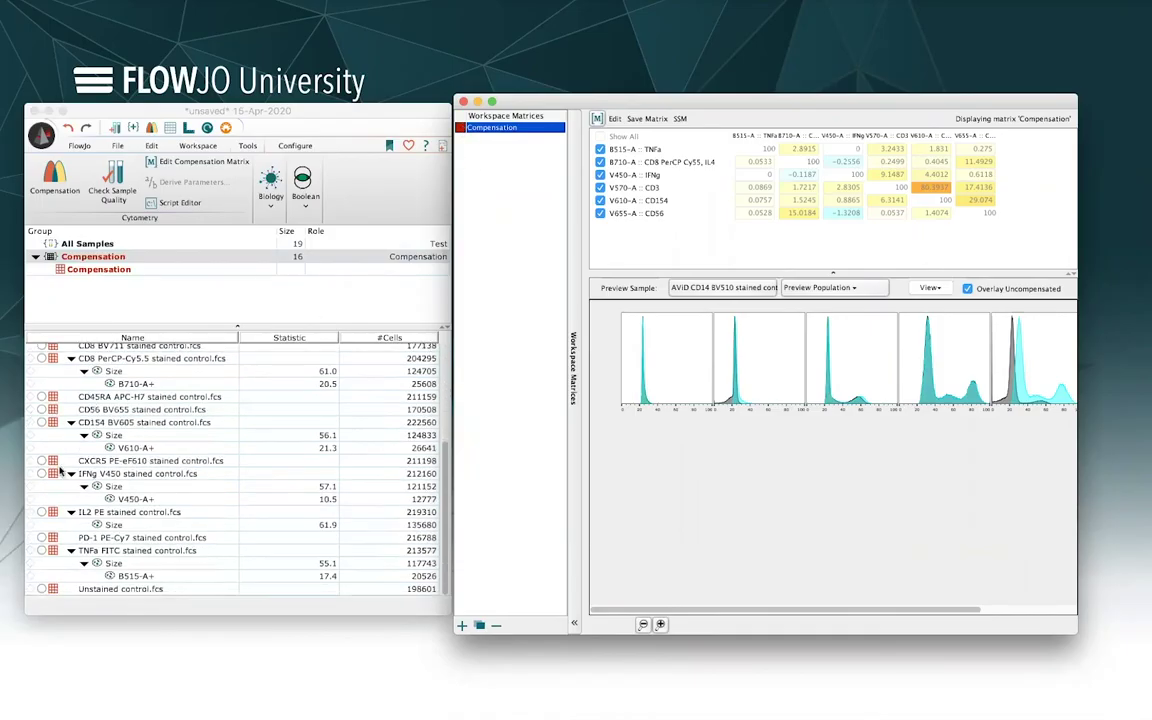
scroll(56, 425, "up", 5)
left_click(96, 247)
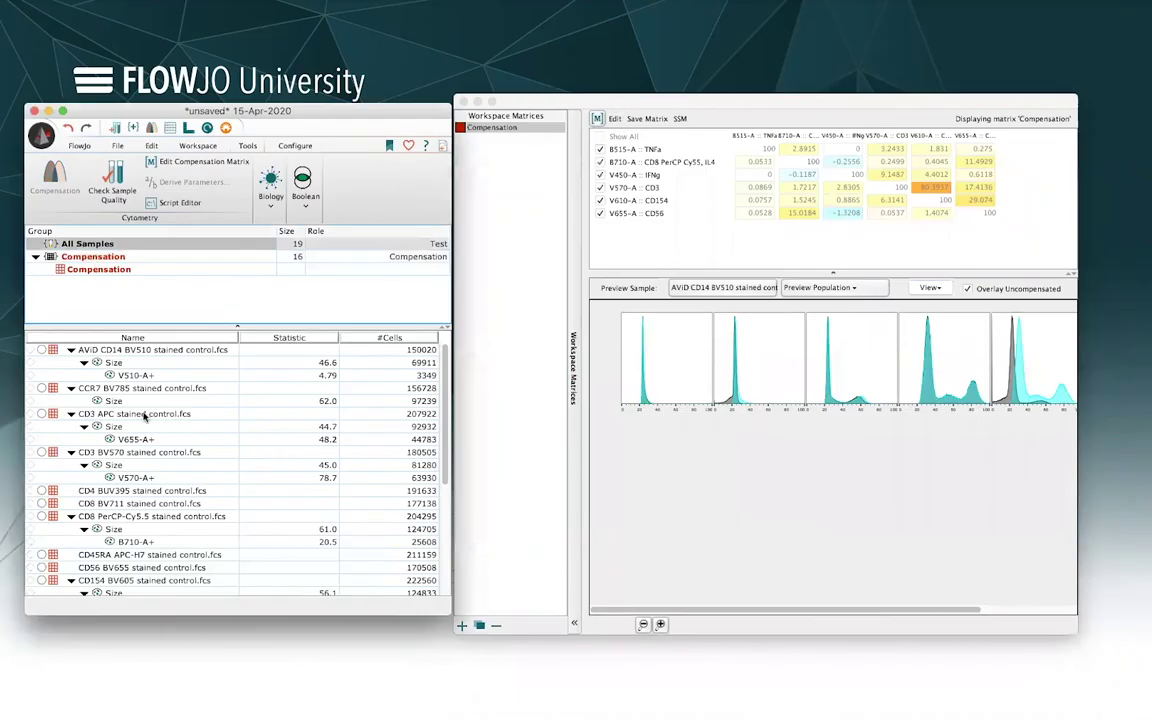
scroll(222, 398, "down", 5)
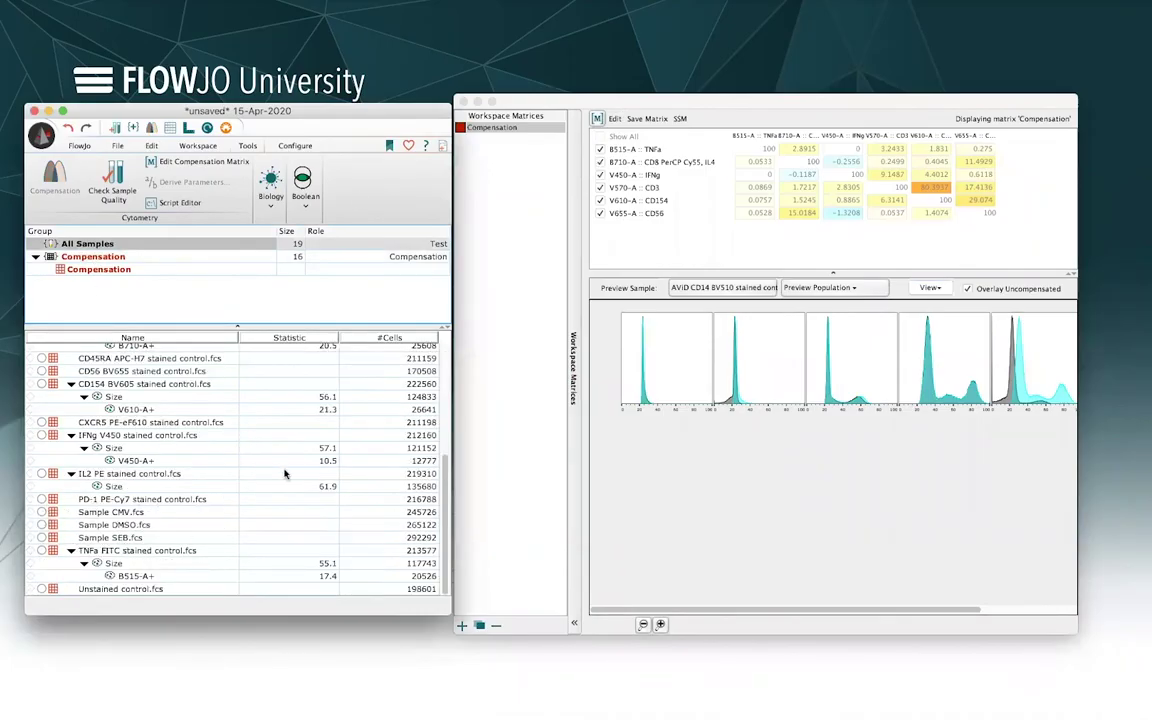
- Bring the Compensation matrix editor to the front and shift its window slightly down
left_click(485, 127)
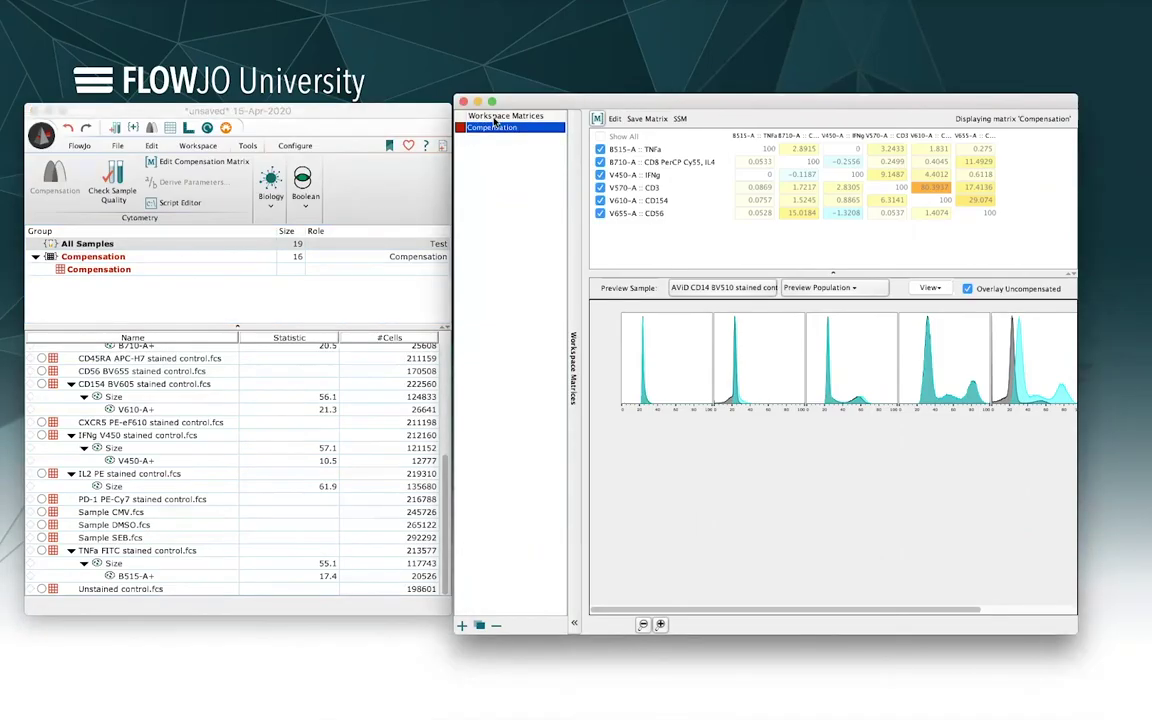
left_click_drag(543, 104, 465, 122)
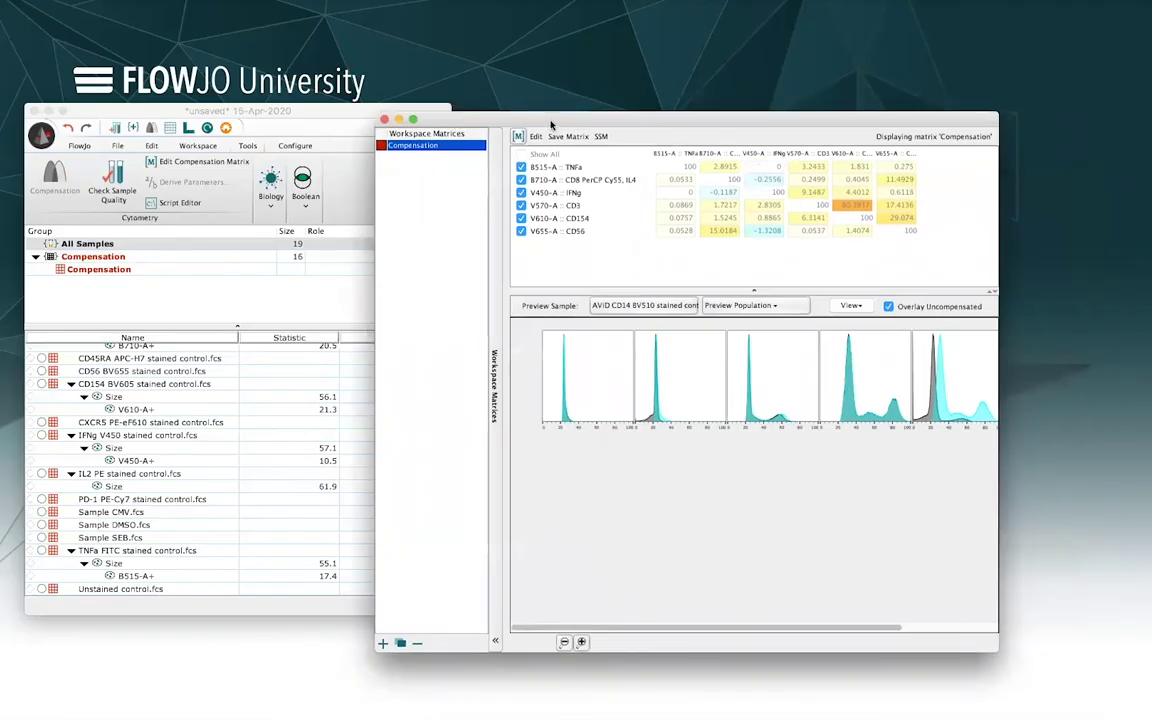
left_click_drag(548, 121, 548, 128)
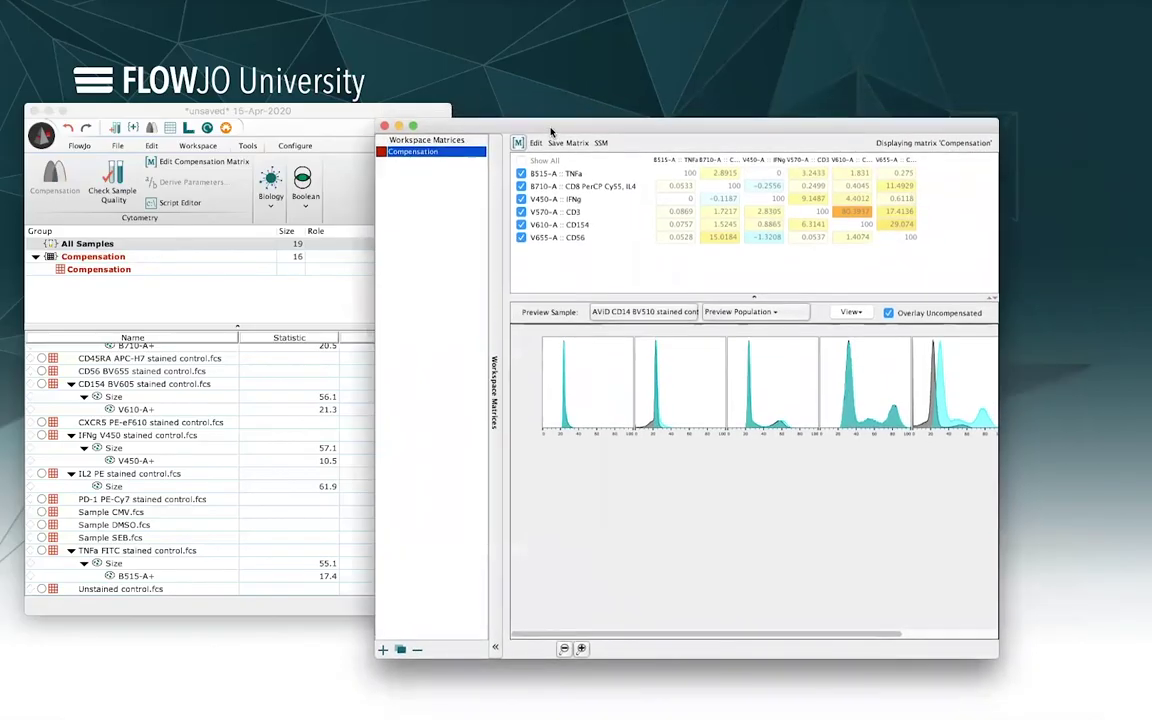
left_click(601, 144)
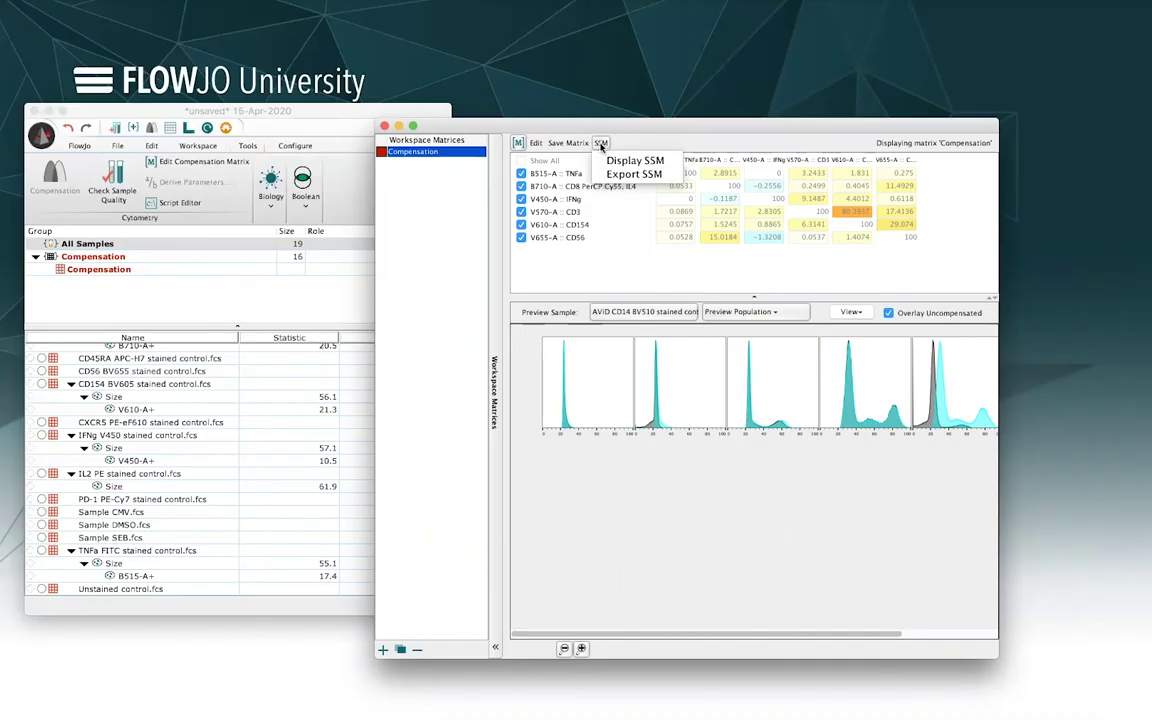
- Display the Compensation SSM, with row and column sums totaling 16.3934
left_click(630, 161)
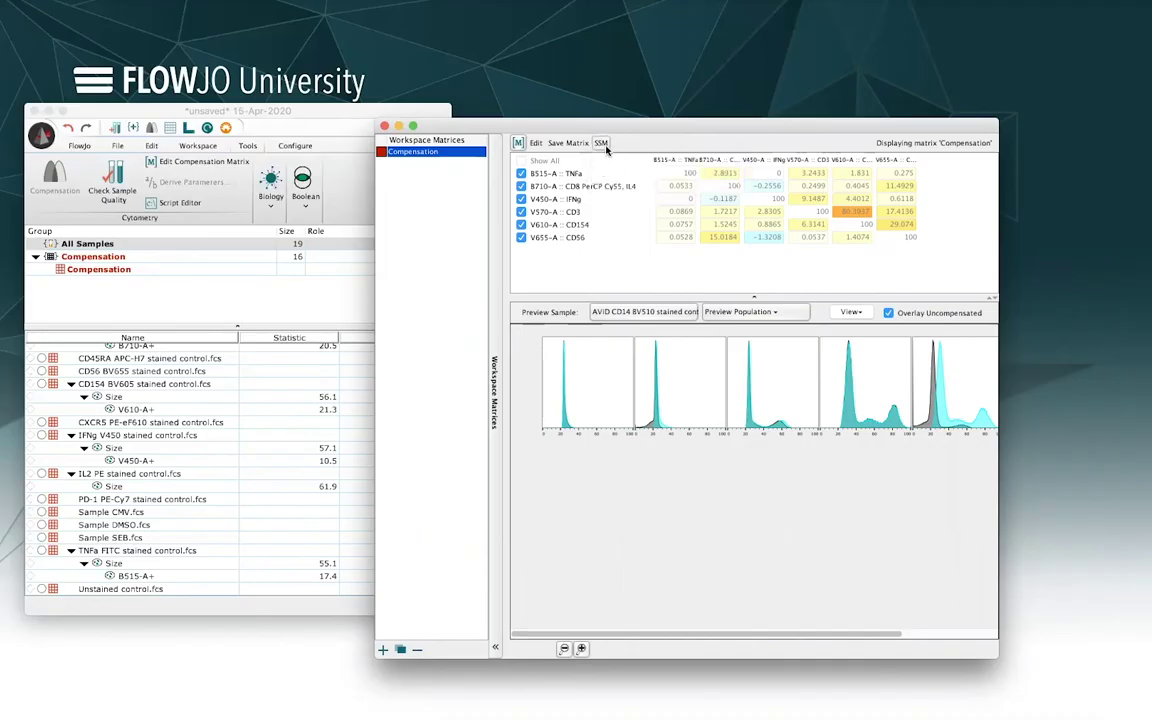
left_click(600, 143)
left_click(623, 162)
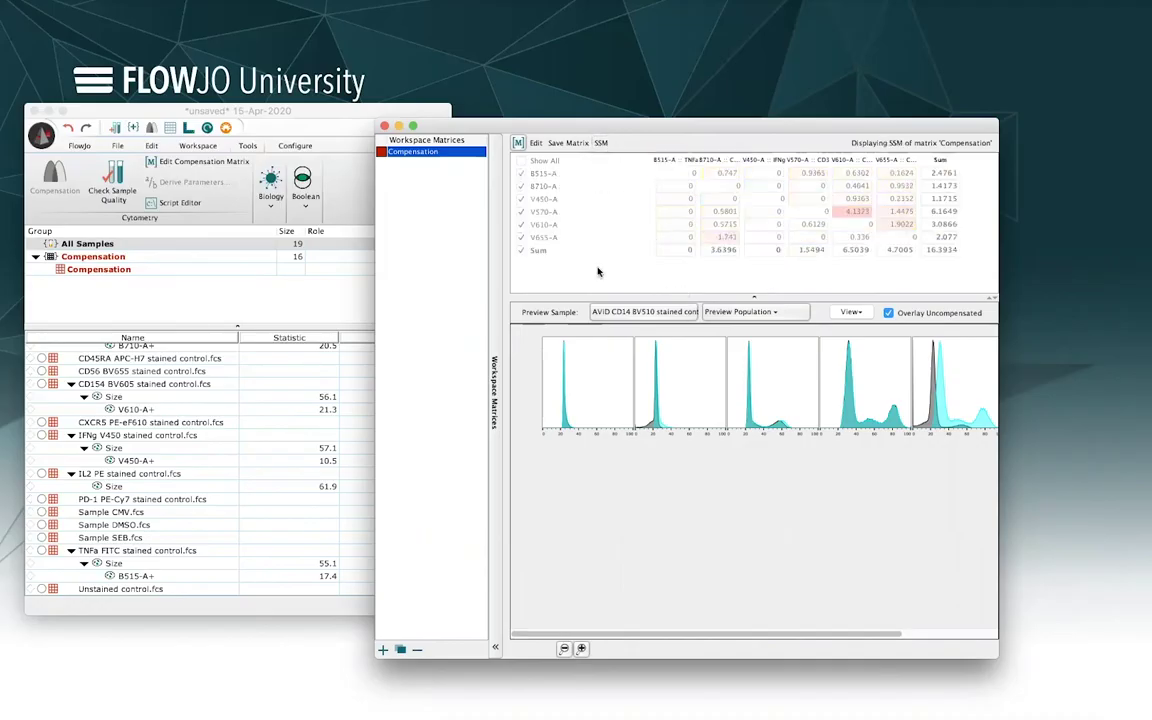